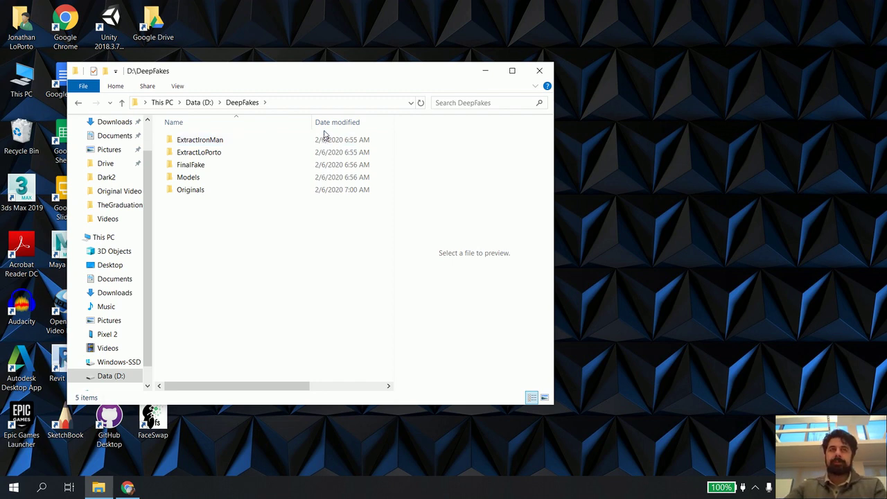
Look inside the ExtractIronMan folder under D:\DeepFakes, return to the parent folder and open the Originals folder
drag(341, 81, 559, 92)
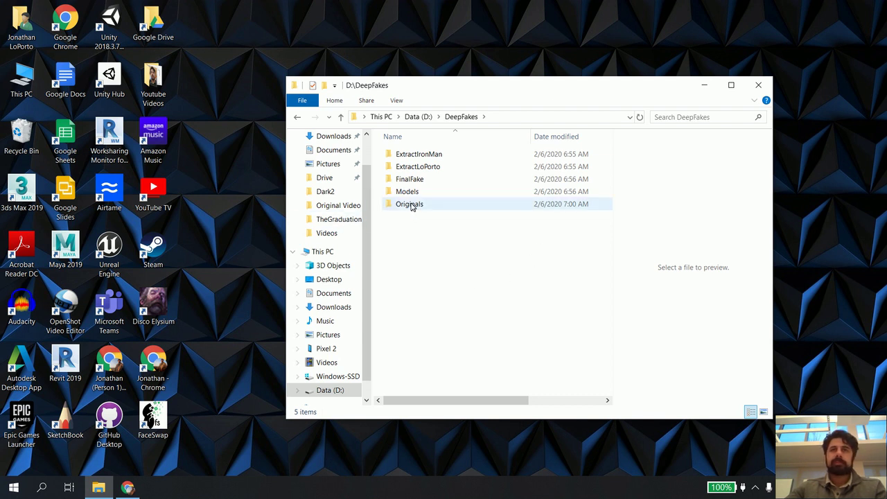
drag(420, 156, 422, 199)
double_click(420, 156)
click(461, 116)
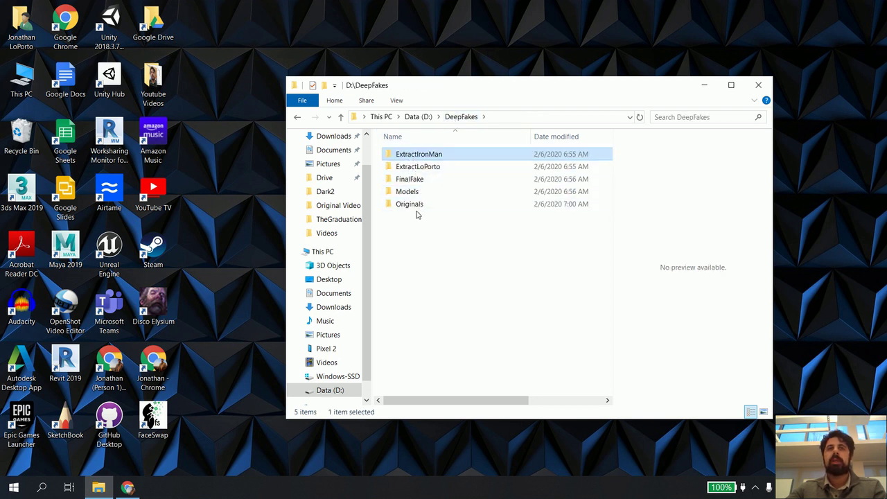
double_click(411, 210)
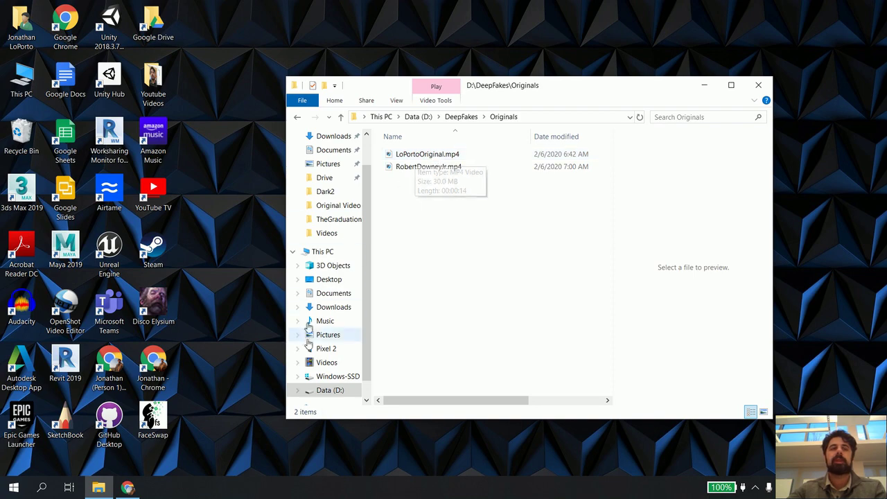
click(164, 417)
double_click(165, 416)
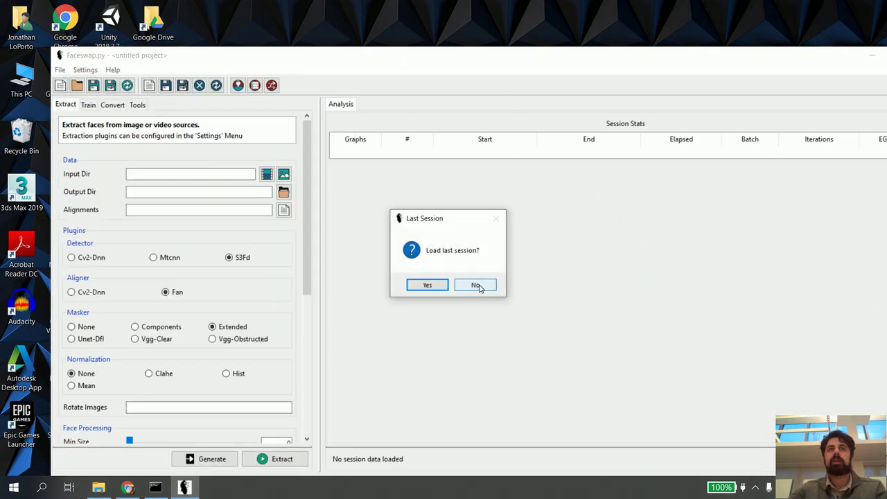
click(427, 286)
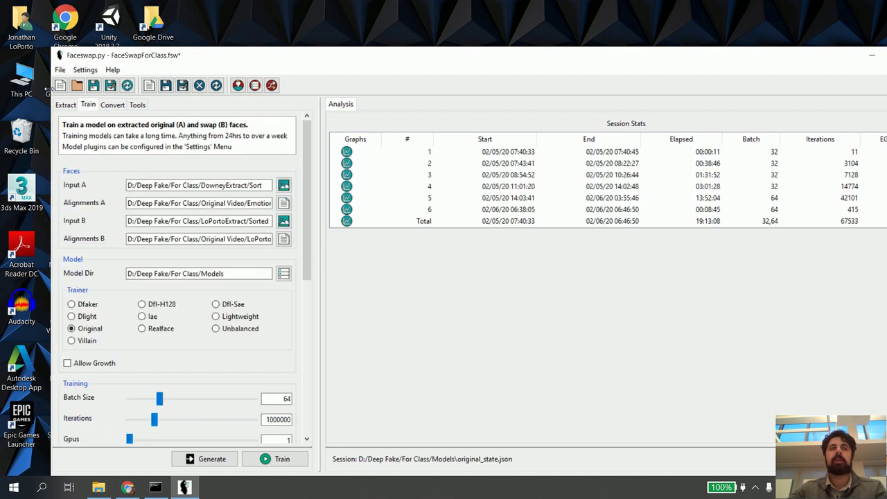
click(93, 85)
click(60, 70)
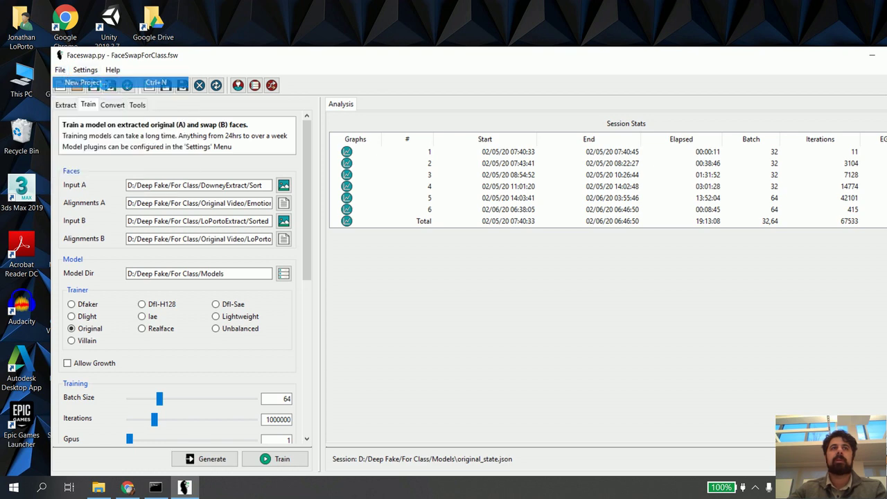
click(85, 82)
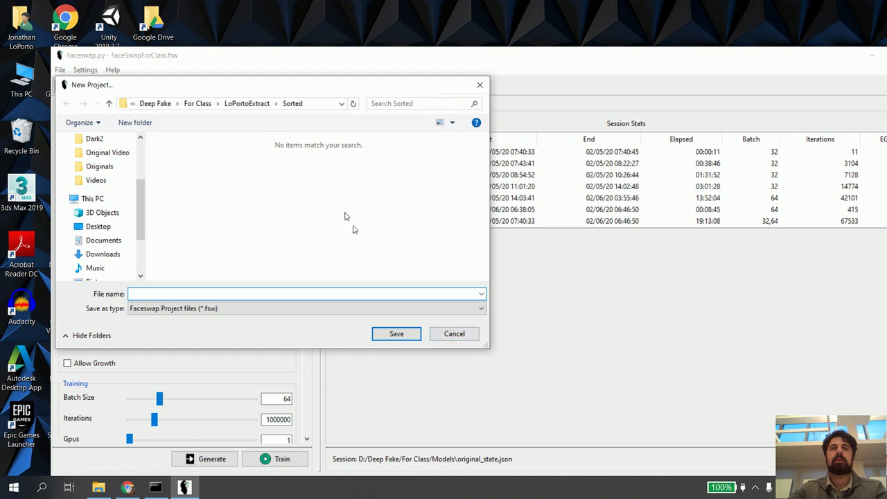
click(451, 334)
click(756, 67)
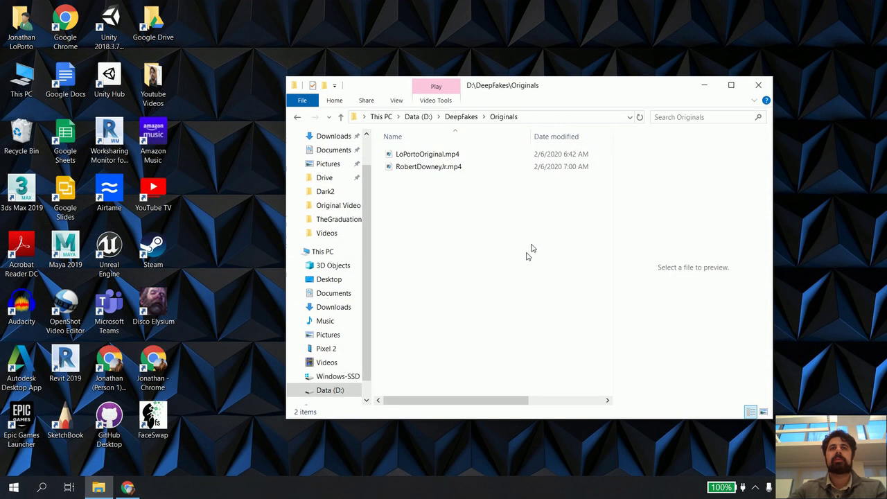
Launch FaceSwap from the desktop without loading the last session and maximize its window
click(154, 423)
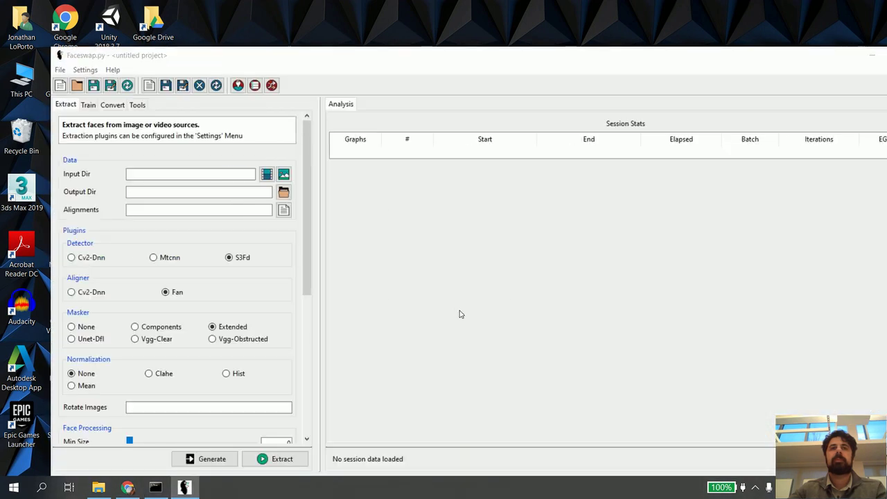
click(486, 284)
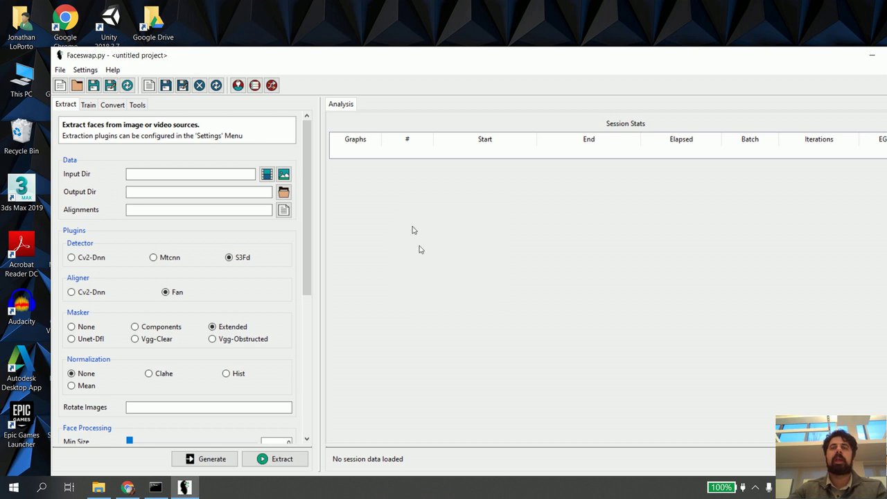
drag(460, 56, 429, 31)
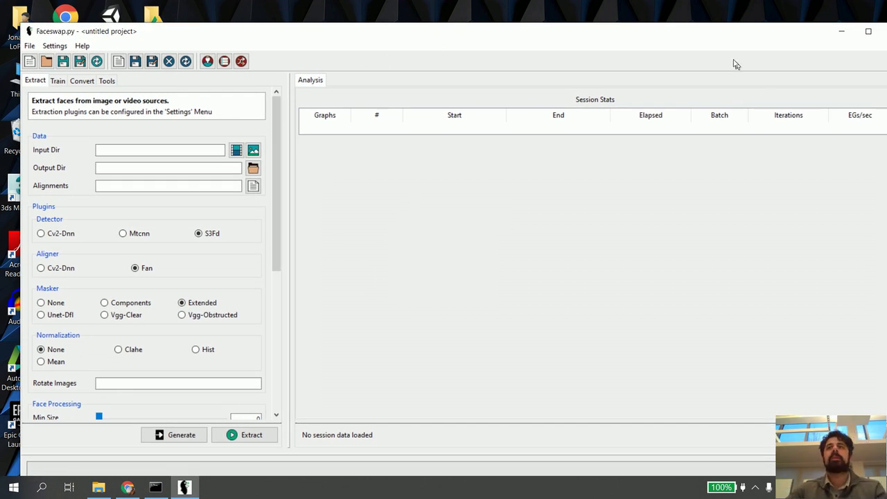
click(868, 31)
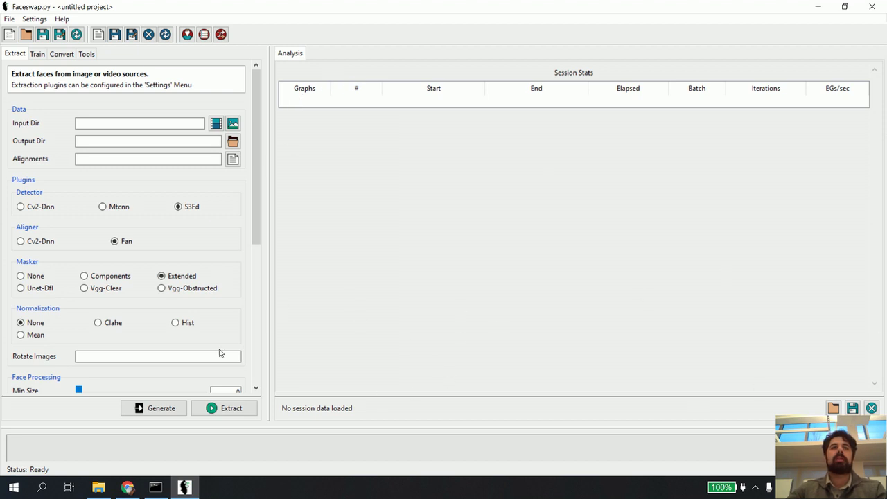
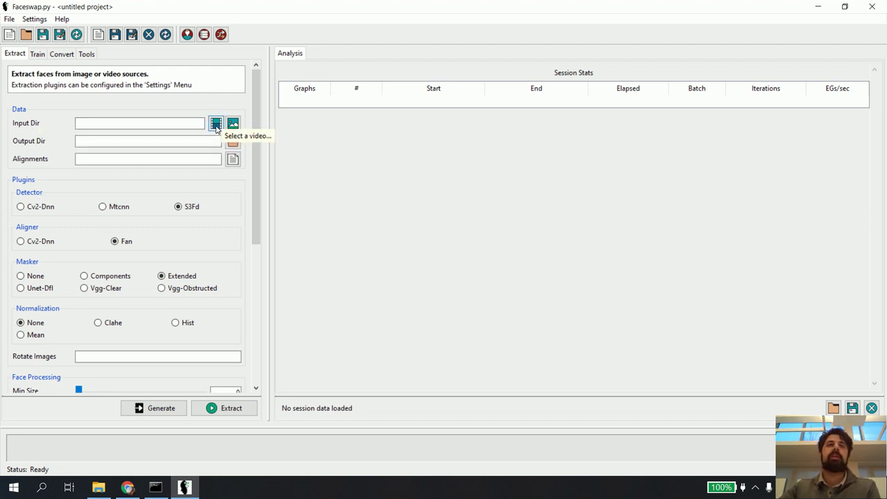
Set the extraction's input to the video LoPortoOriginal.mp4 in D:/DeepFakes/Originals
click(216, 125)
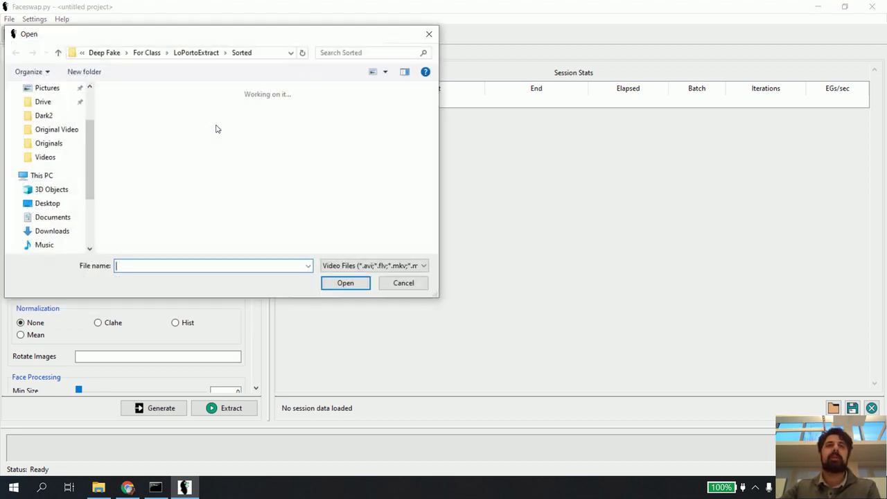
click(152, 56)
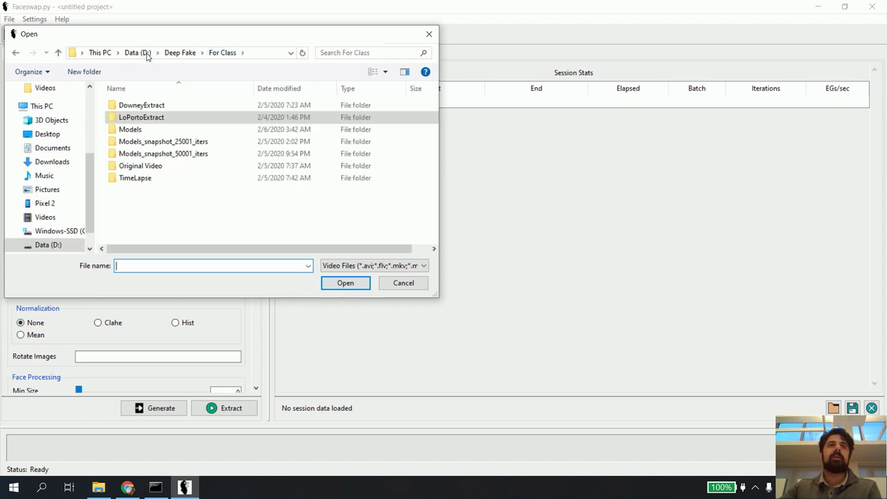
click(182, 56)
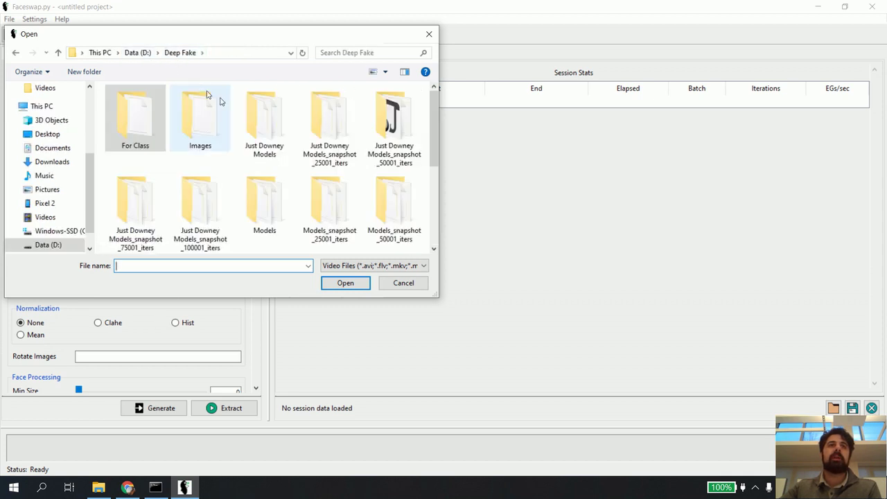
click(49, 246)
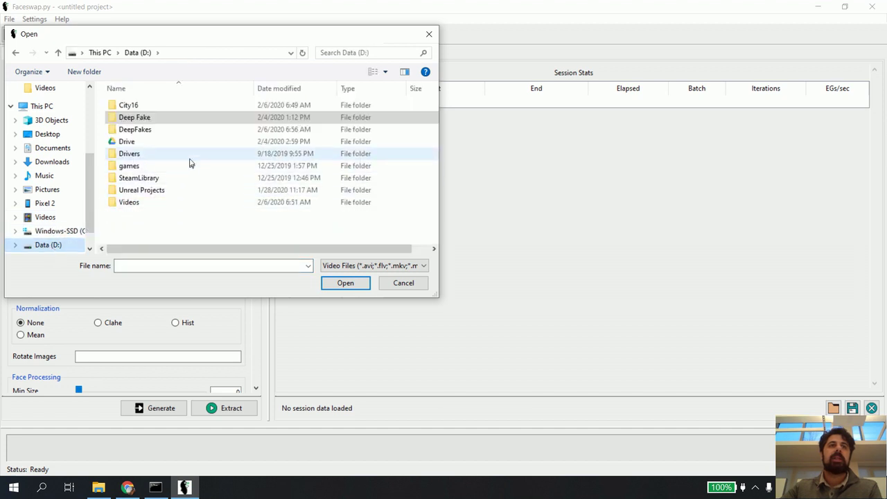
double_click(186, 130)
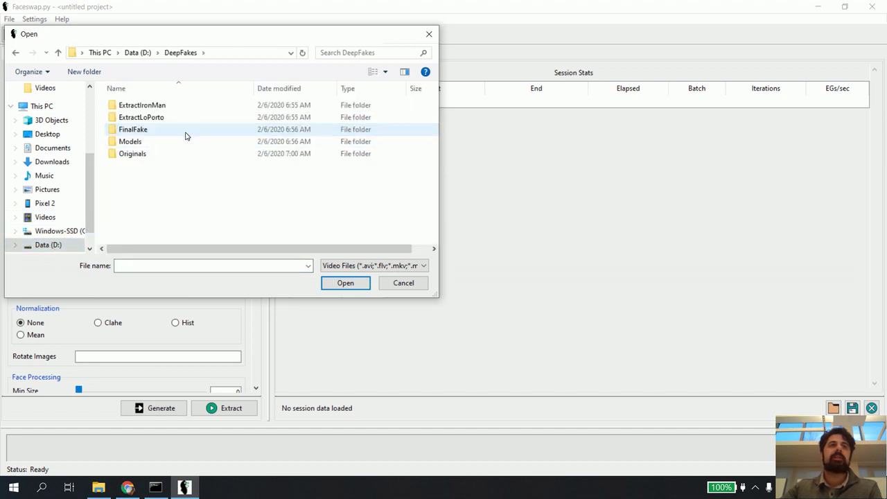
double_click(192, 156)
click(142, 154)
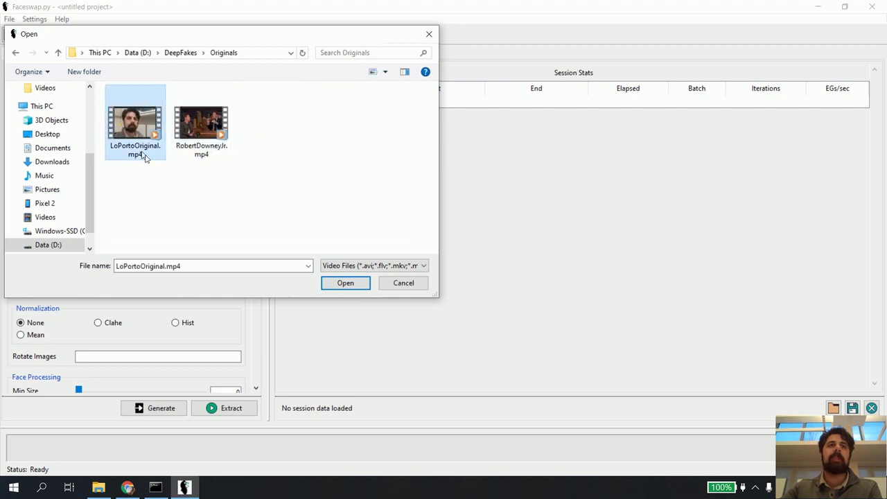
click(348, 284)
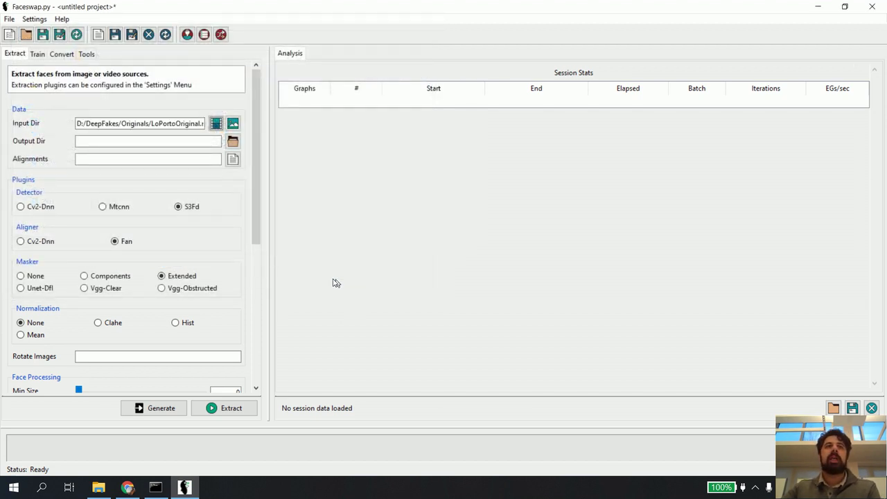
Set the extraction's output directory to D:/DeepFakes/ExtractLoPorto
click(233, 143)
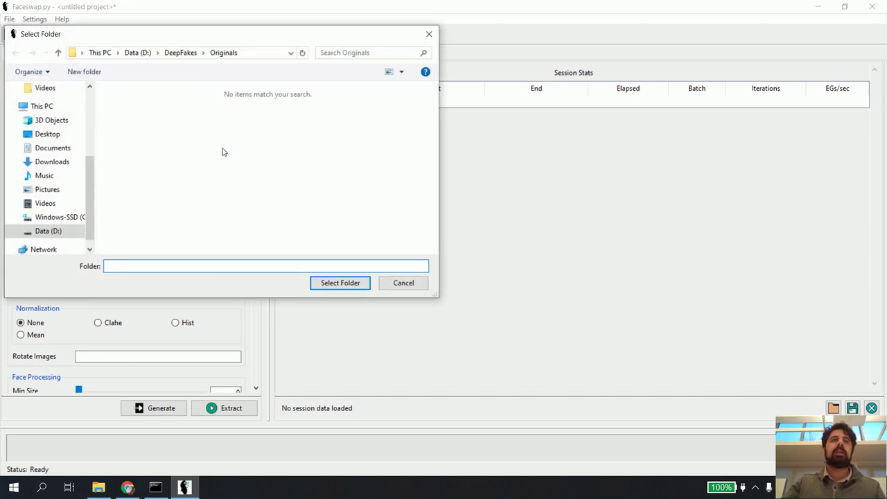
click(48, 230)
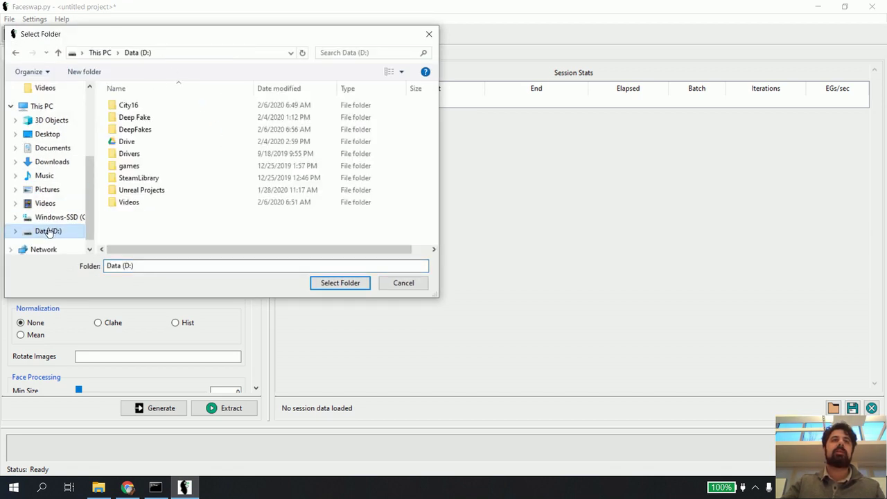
double_click(170, 130)
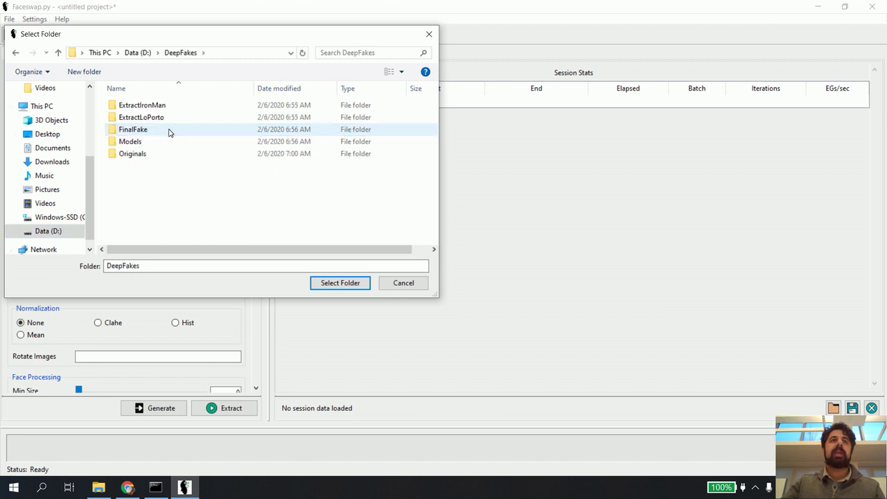
click(177, 121)
double_click(176, 122)
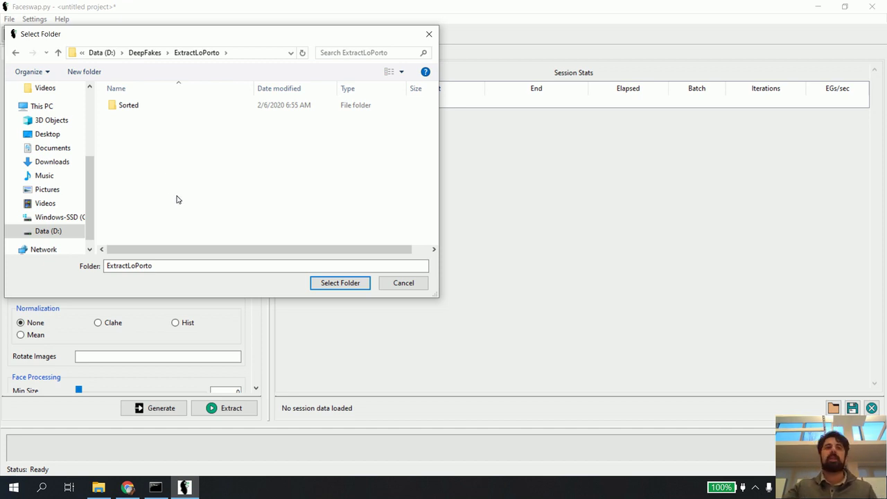
click(361, 285)
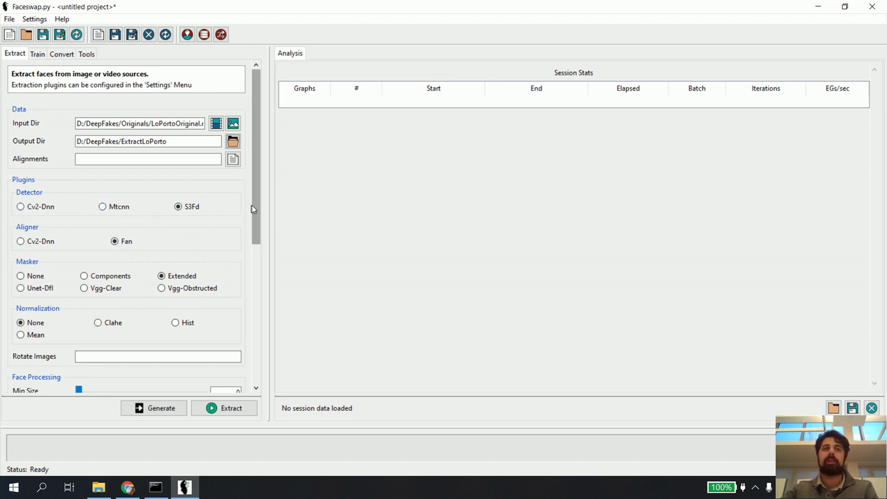
Run the face extraction with the S3Fd detector, Fan aligner and Extended masker, and enlarge the console log area
drag(252, 206, 257, 177)
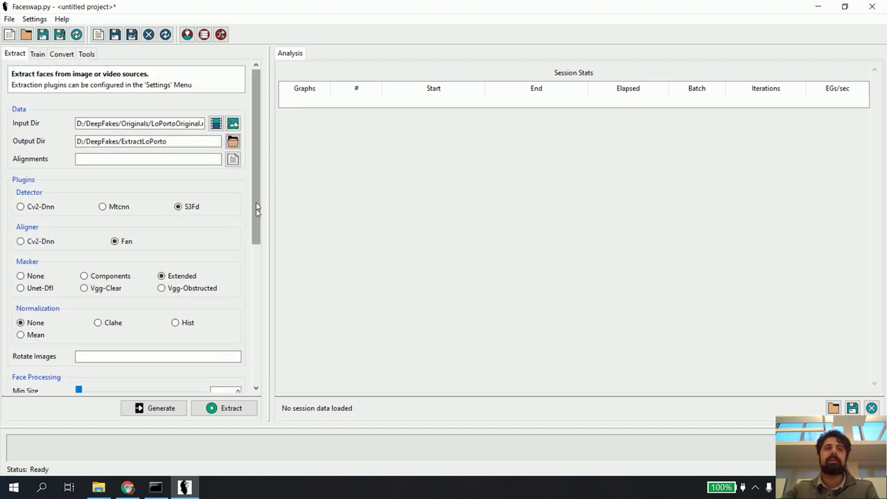
click(231, 408)
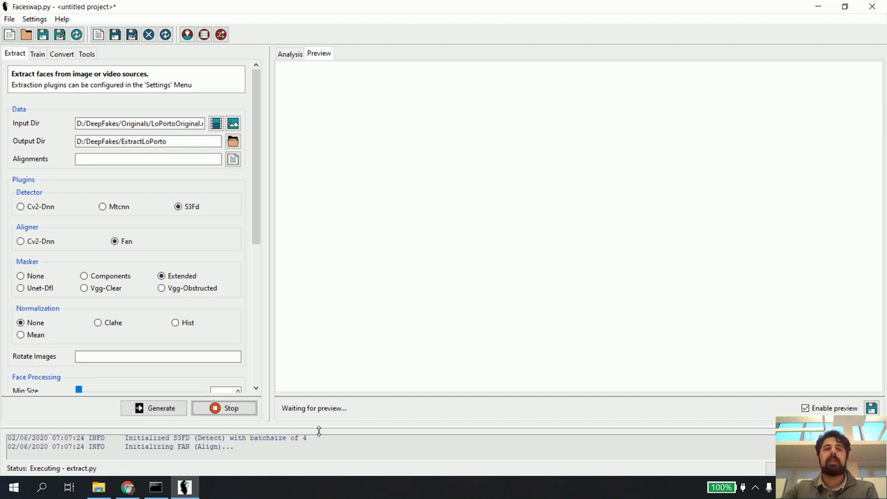
drag(319, 426, 326, 330)
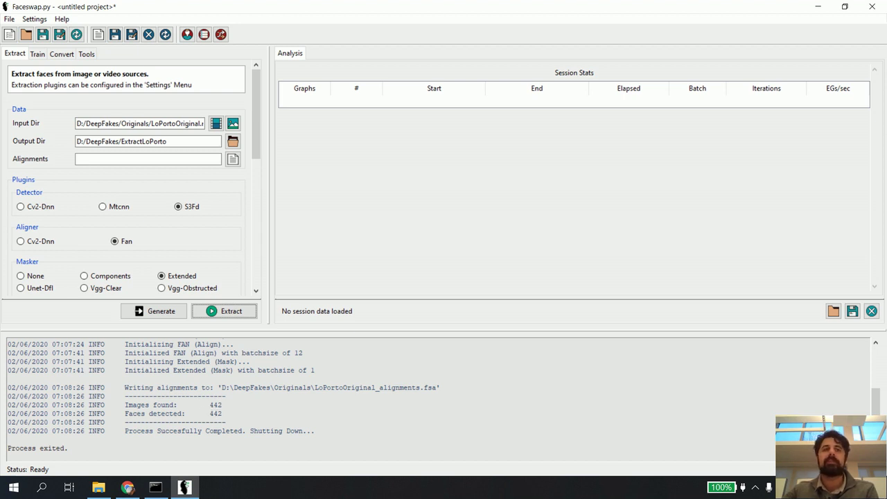
Switch to File Explorer, open D:\DeepFakes\ExtractLoPorto and examine the extracted face images
click(106, 491)
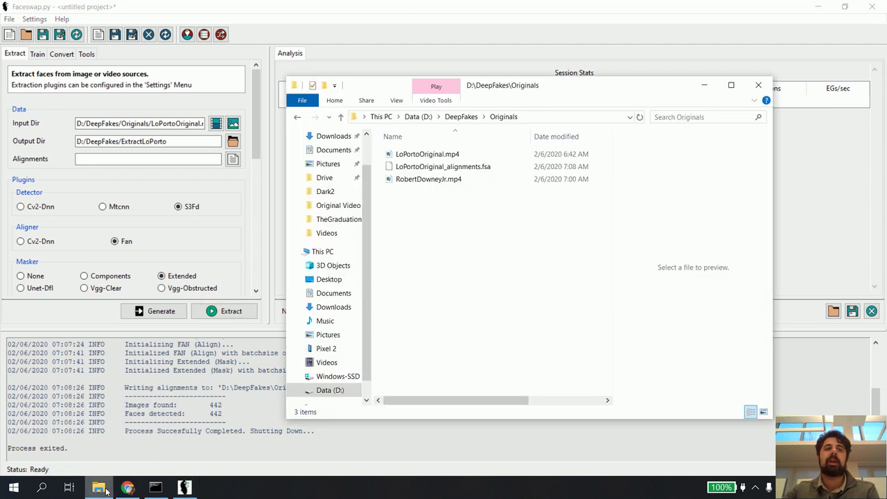
click(327, 391)
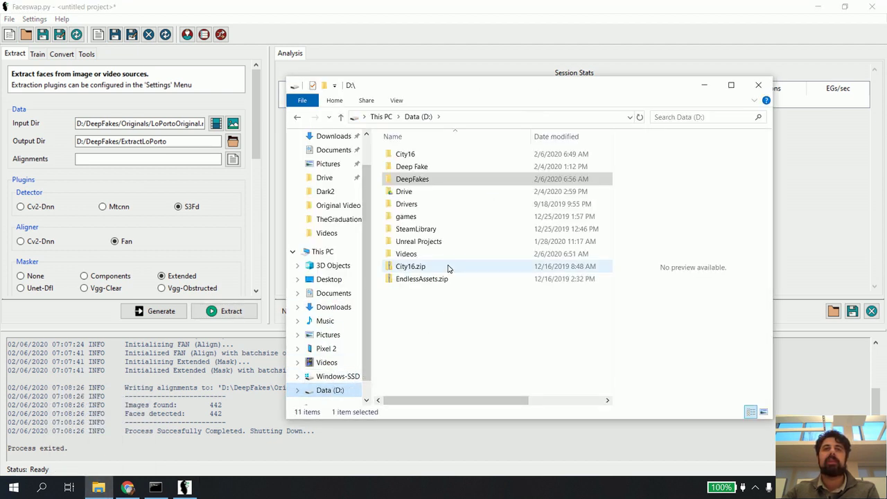
double_click(439, 179)
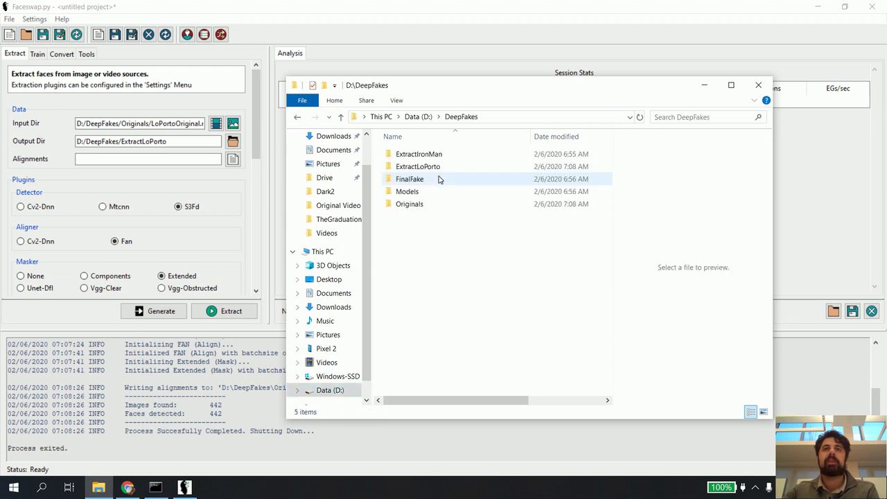
click(449, 169)
double_click(449, 171)
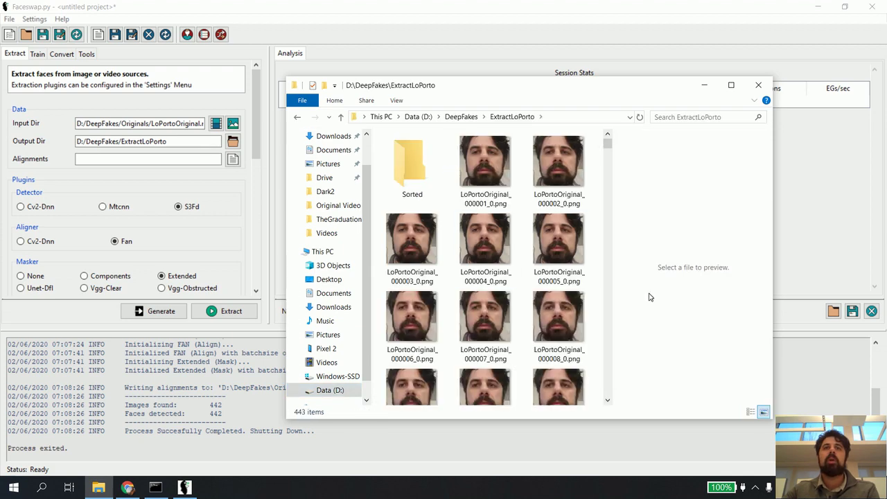
scroll(588, 287, down, 15)
scroll(542, 280, down, 20)
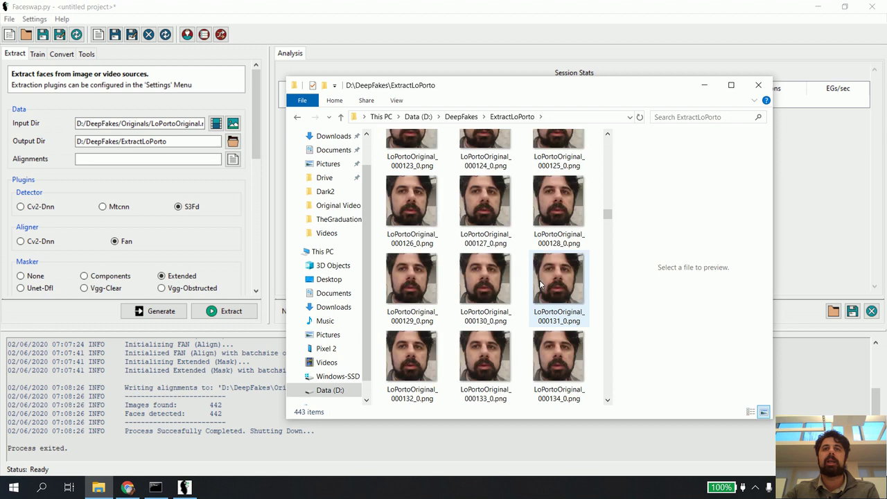
scroll(542, 284, down, 15)
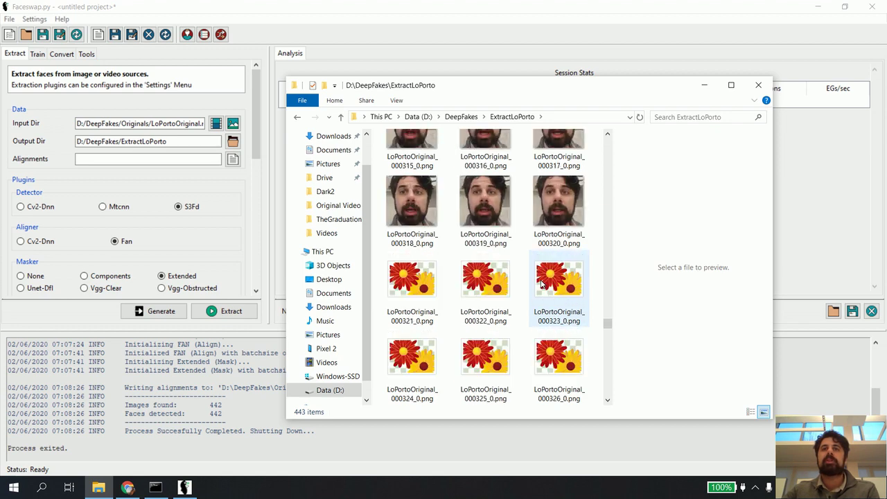
scroll(542, 284, up, 20)
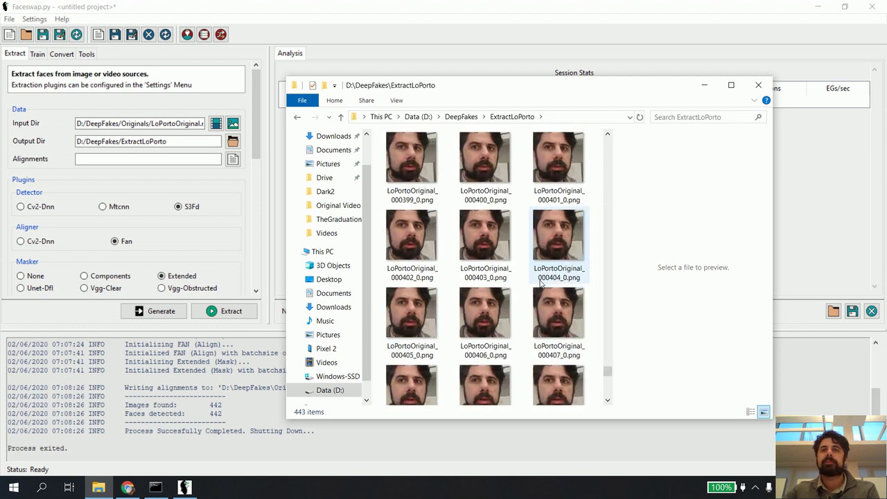
Return to the first extracted face images and switch back to the Faceswap window
scroll(542, 284, up, 20)
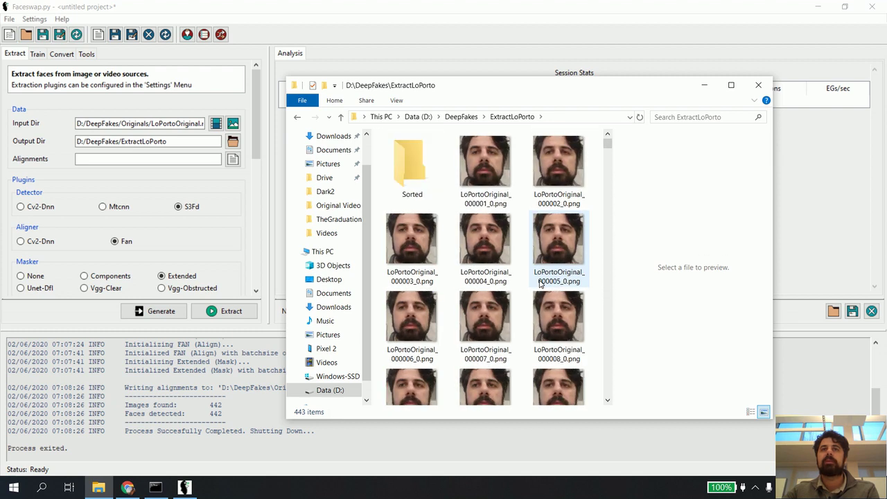
click(409, 26)
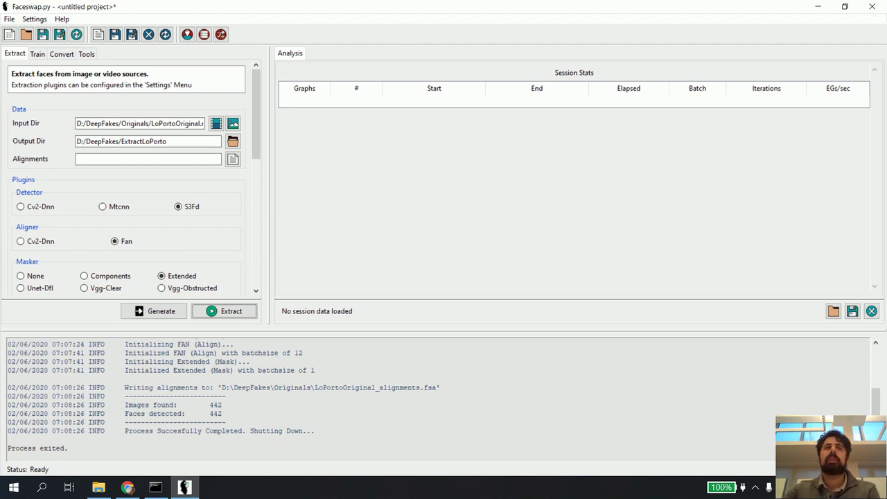
click(217, 124)
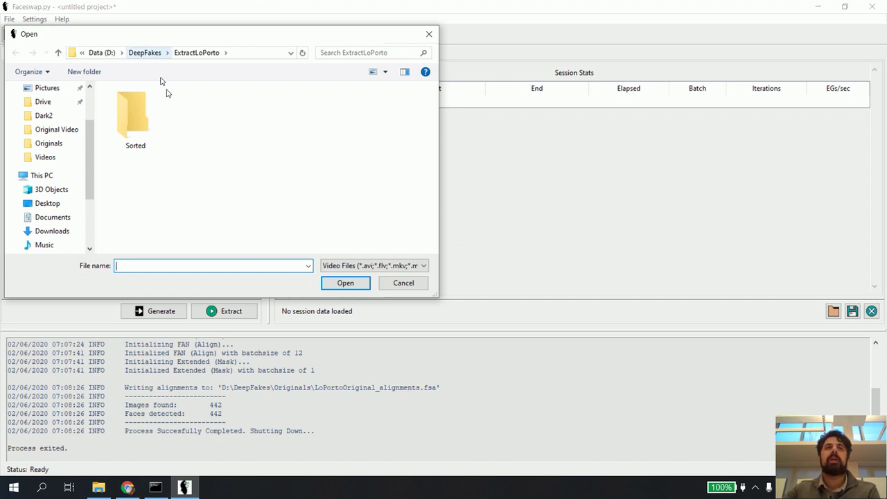
click(144, 53)
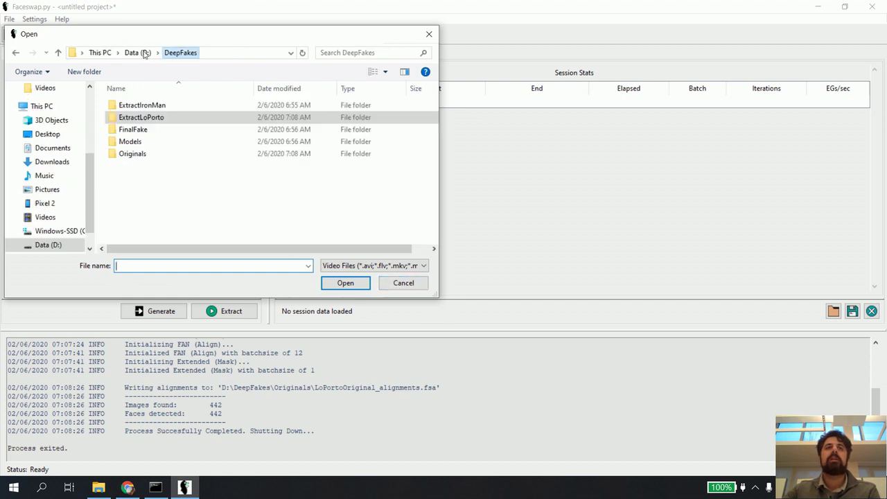
click(147, 155)
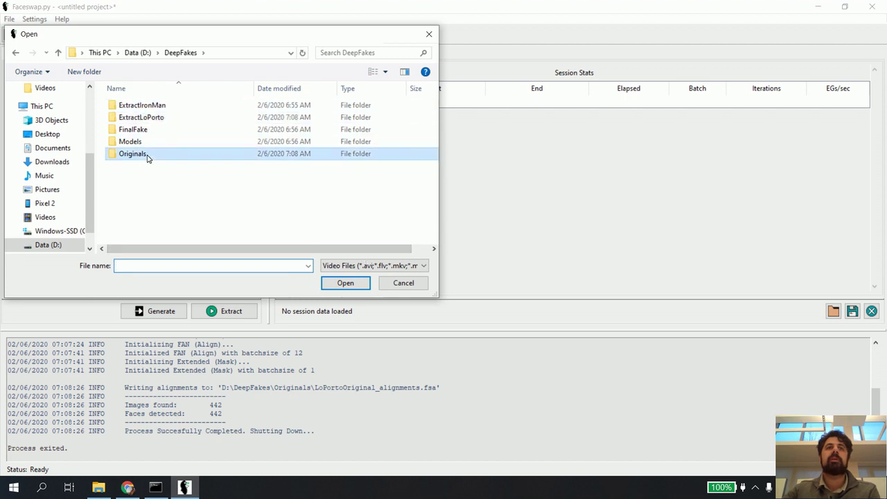
double_click(147, 154)
click(403, 283)
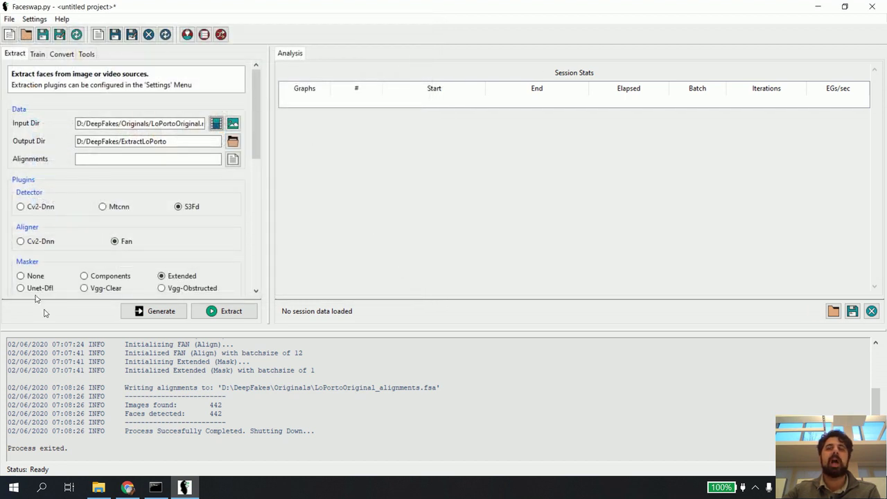
drag(61, 370, 205, 408)
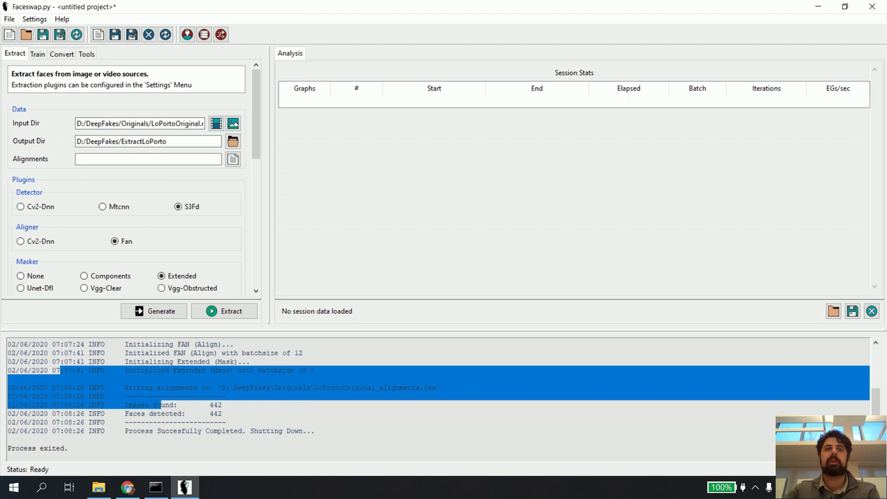
click(226, 396)
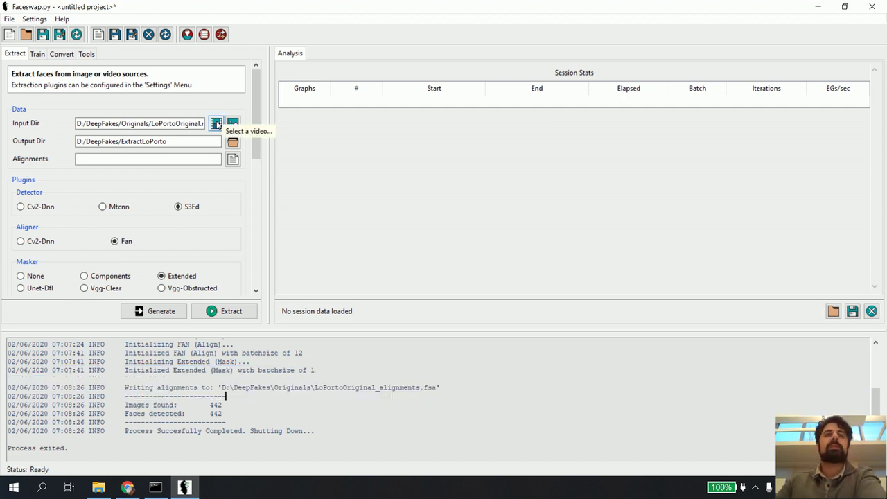
Set the extraction's input to the RobertDowneyJr video in D:/DeepFakes/Originals
click(216, 123)
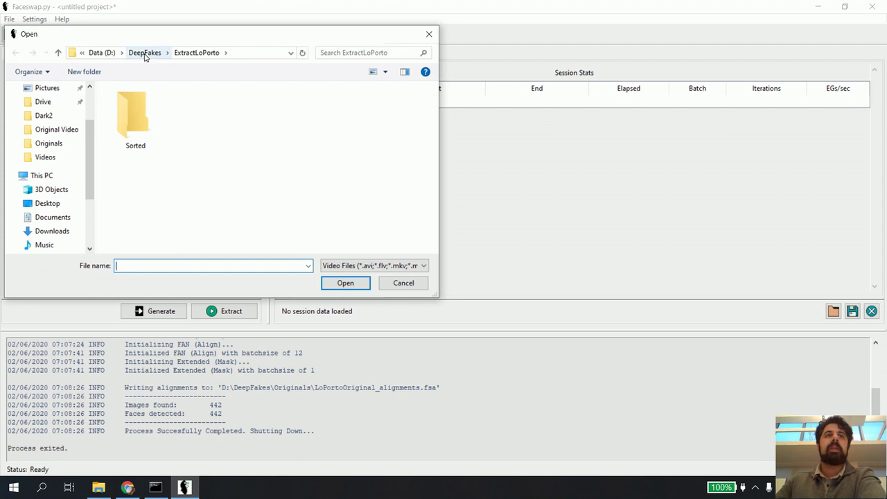
click(145, 54)
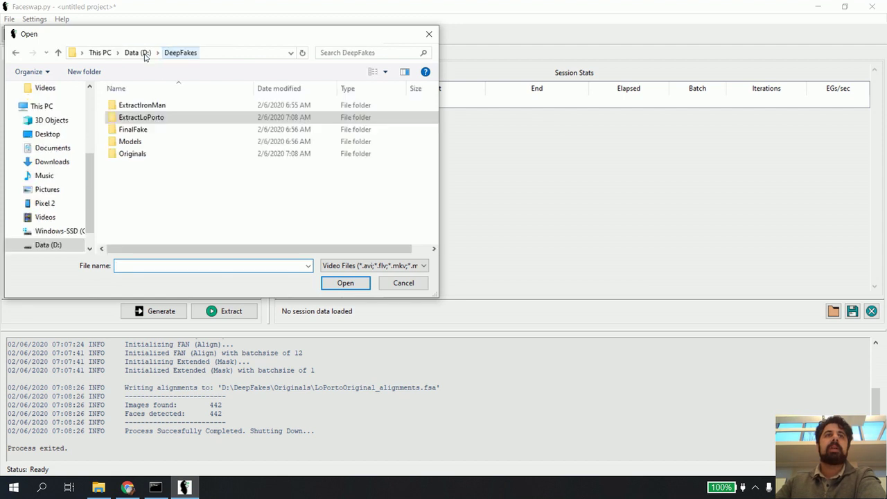
click(59, 243)
double_click(143, 134)
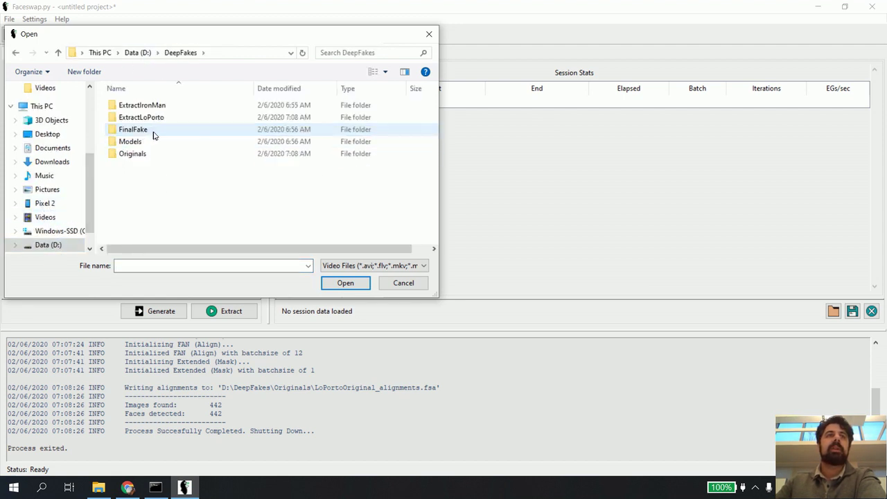
double_click(165, 155)
click(191, 142)
click(344, 283)
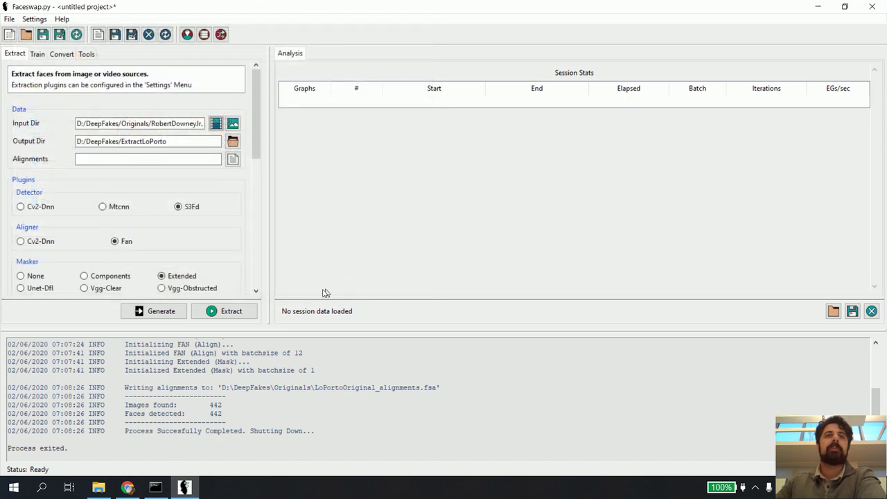
Set the extraction's output directory to D:/DeepFakes/ExtractIronMan and run the face extraction
click(232, 142)
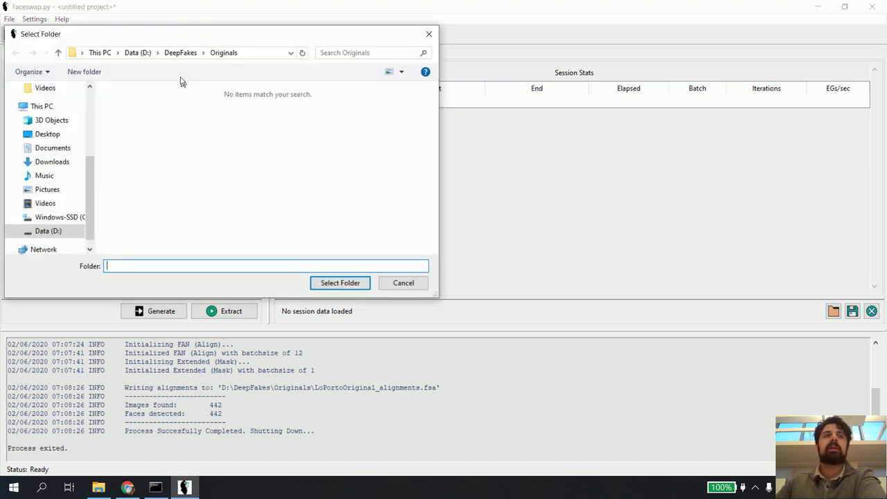
click(181, 53)
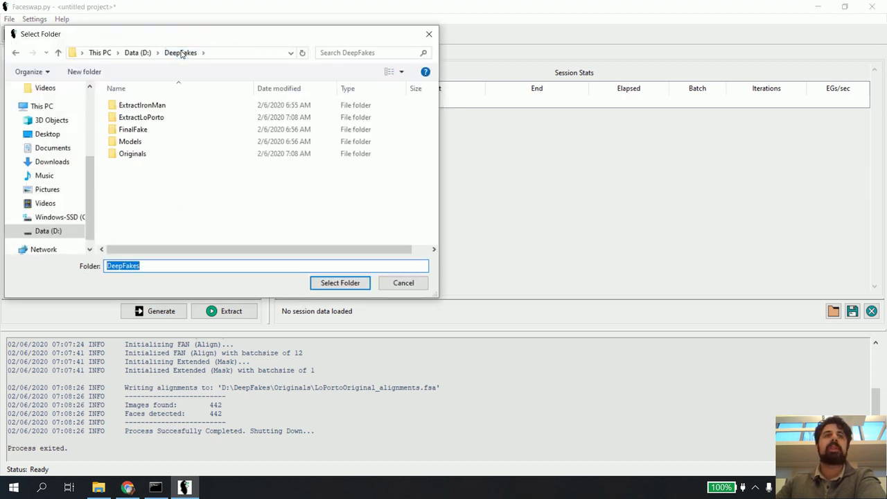
click(159, 107)
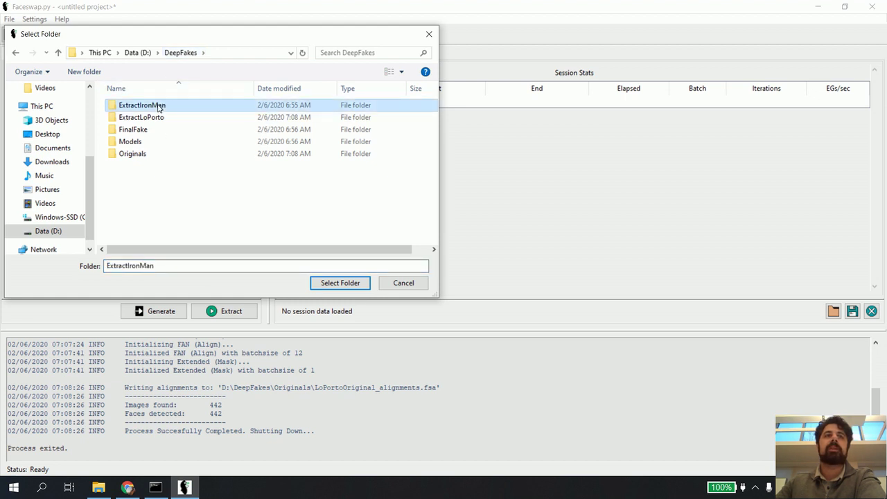
double_click(159, 106)
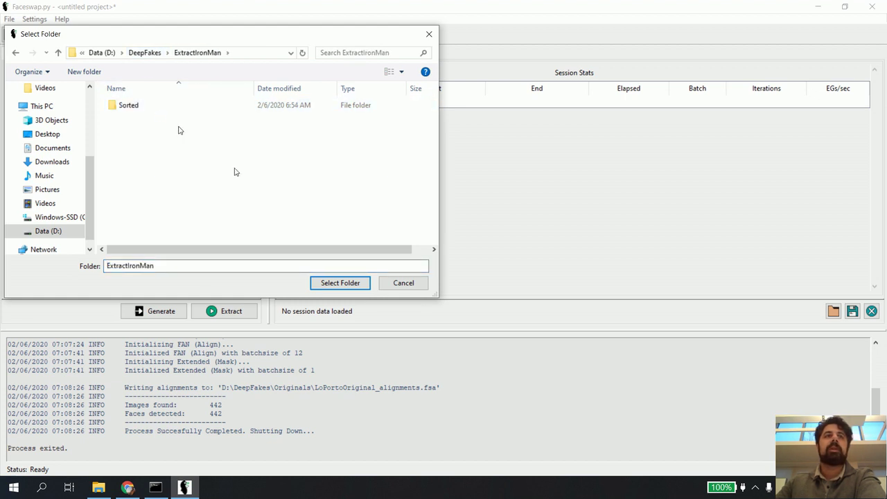
click(350, 284)
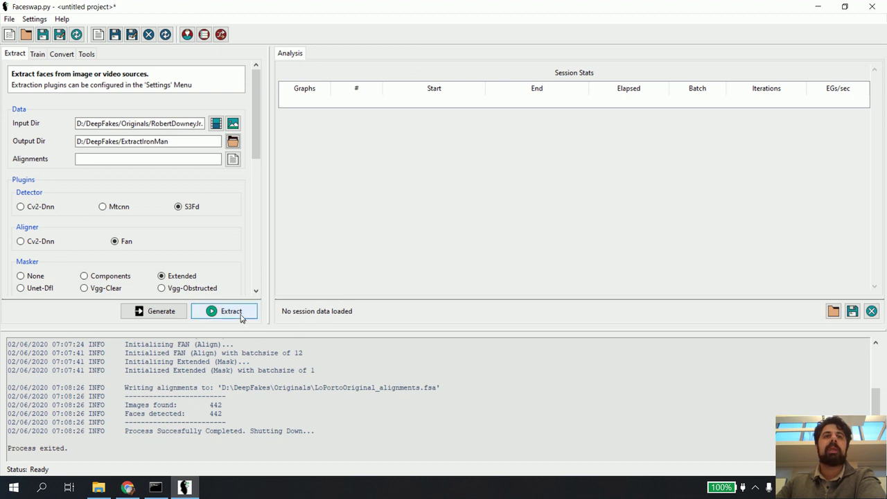
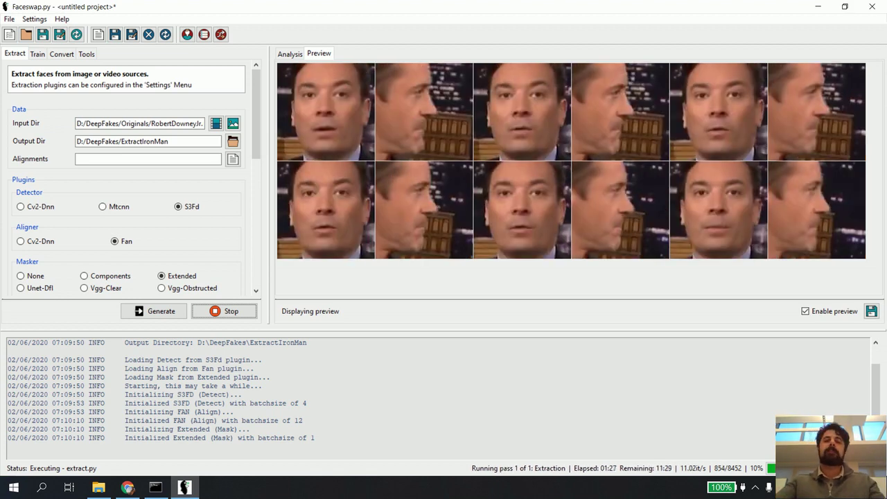
Review the extraction settings in the Faceswap window, and minimize it to return to the DeepFakes folder
key(super+g)
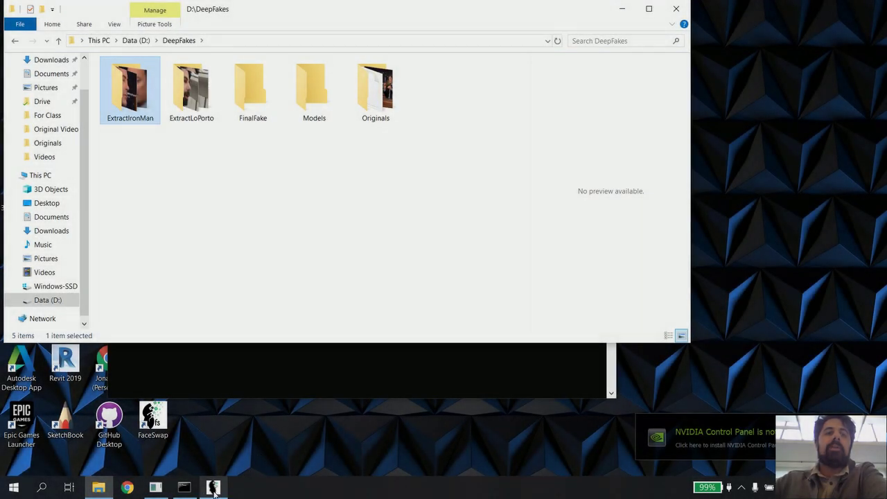
click(213, 488)
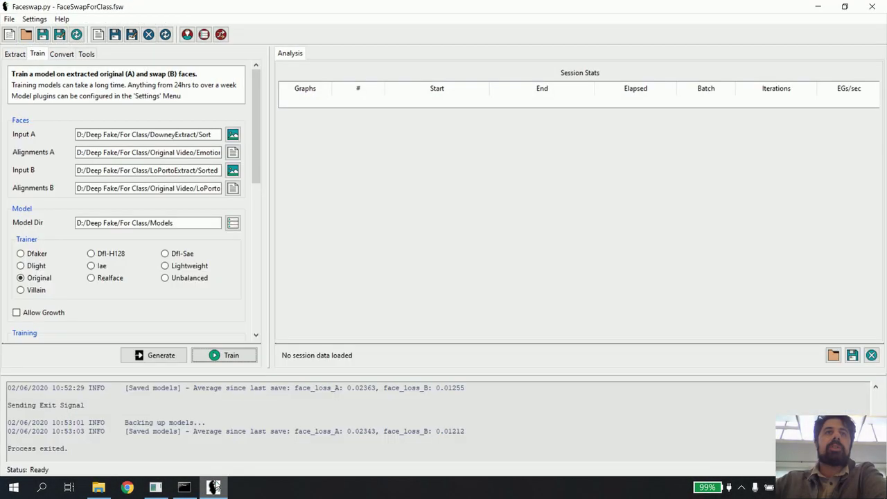
click(15, 54)
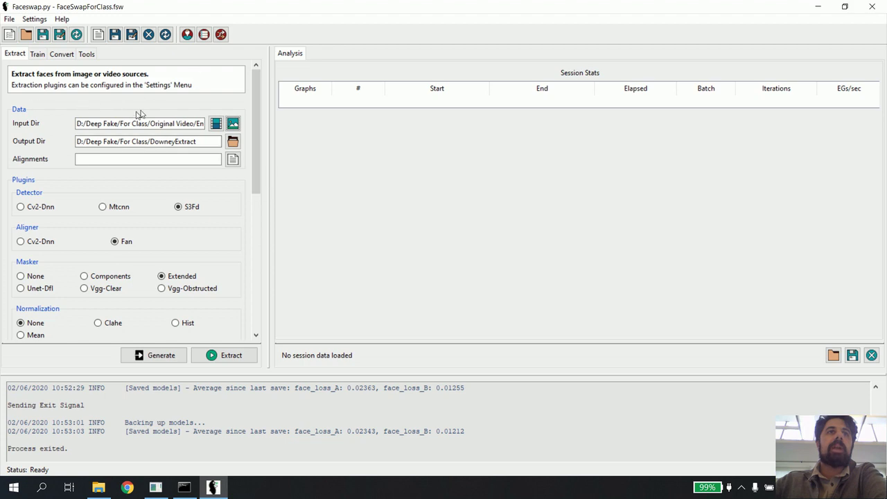
click(817, 9)
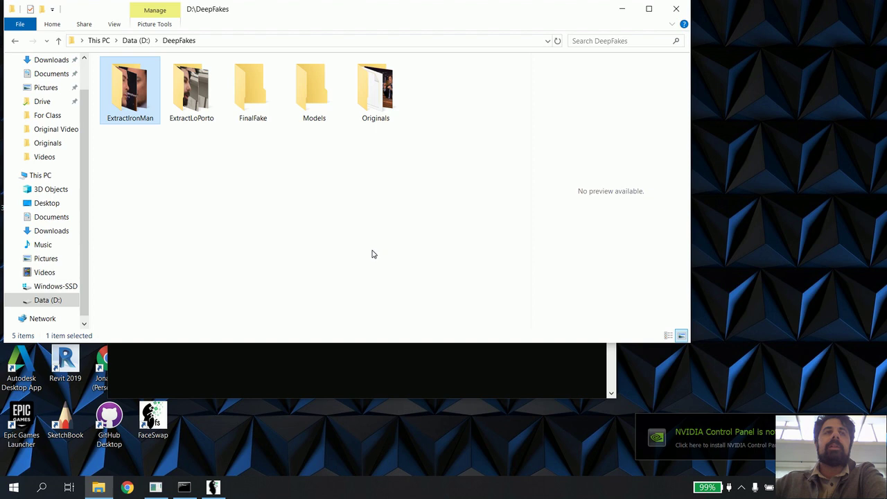
Open the ExtractIronMan folder and examine its extracted images from the first ones to the end for wrong or unwanted faces
double_click(149, 112)
scroll(399, 201, down, 3)
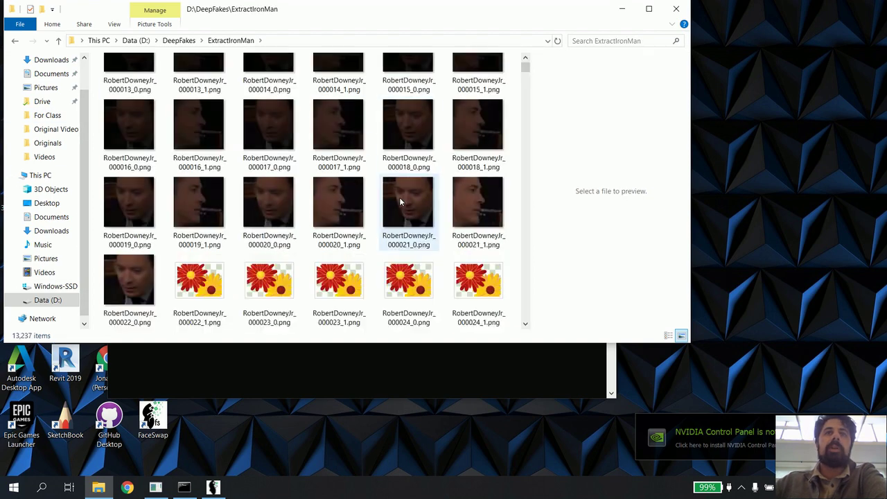
scroll(400, 201, down, 4)
scroll(401, 201, down, 20)
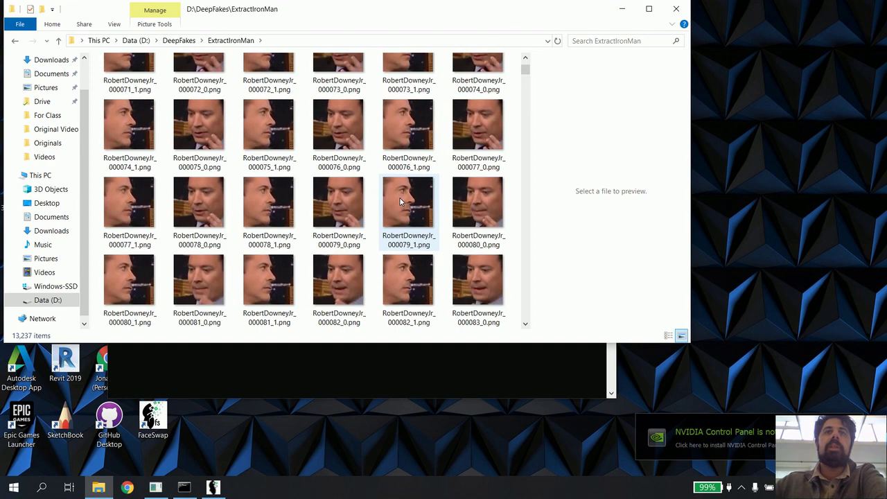
drag(526, 70, 529, 336)
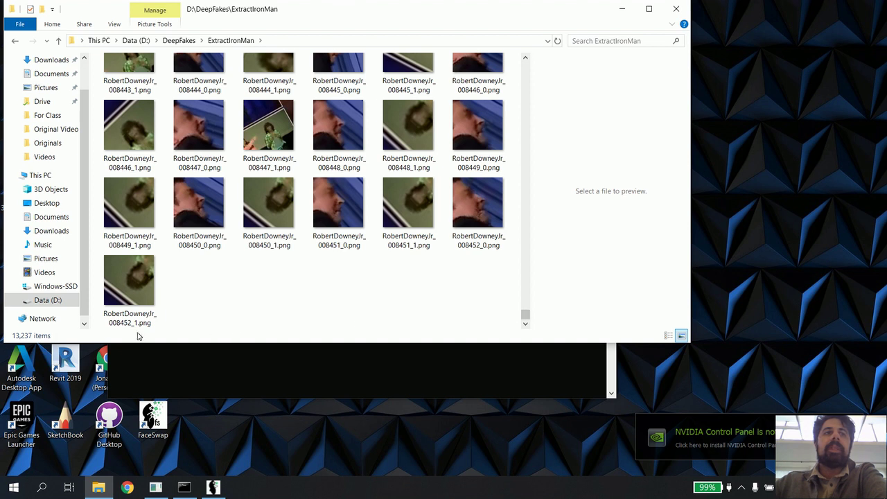
mouse_move(120, 331)
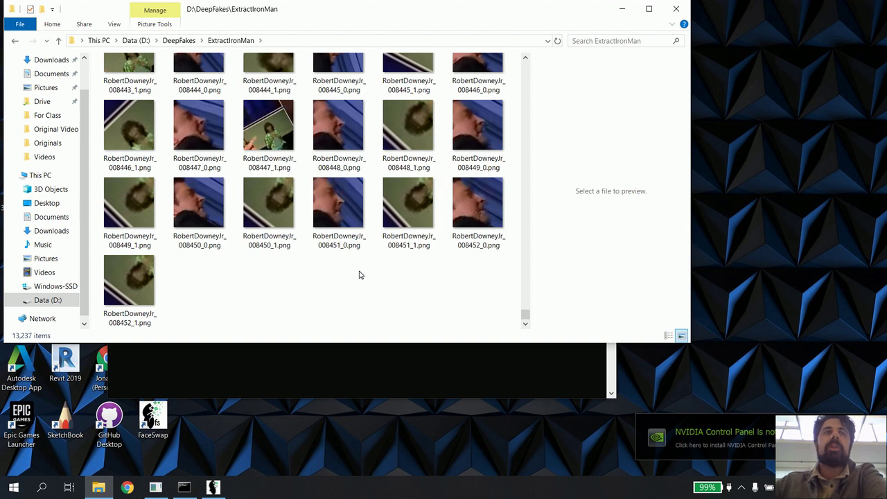
scroll(359, 275, up, 10)
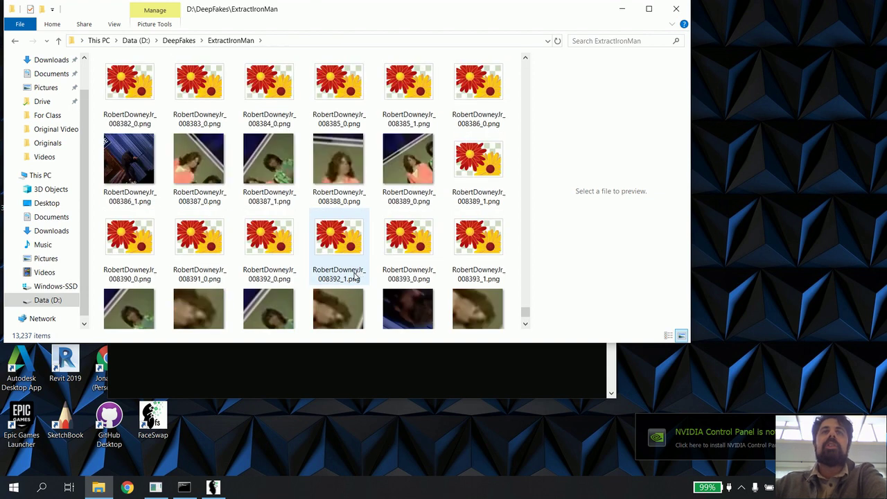
scroll(354, 275, up, 4)
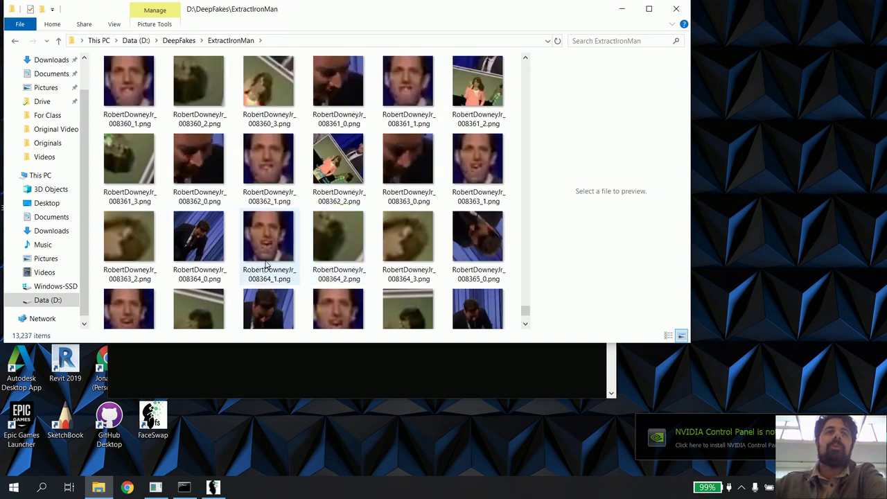
scroll(395, 246, up, 2)
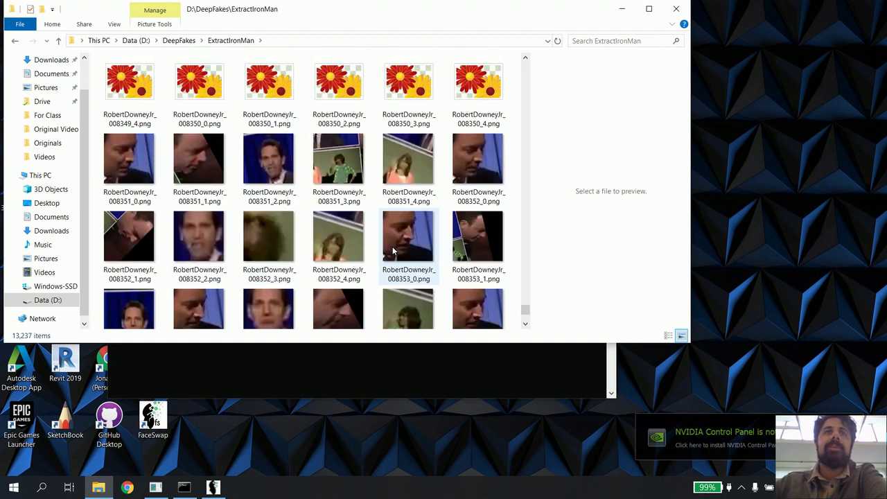
scroll(341, 169, up, 7)
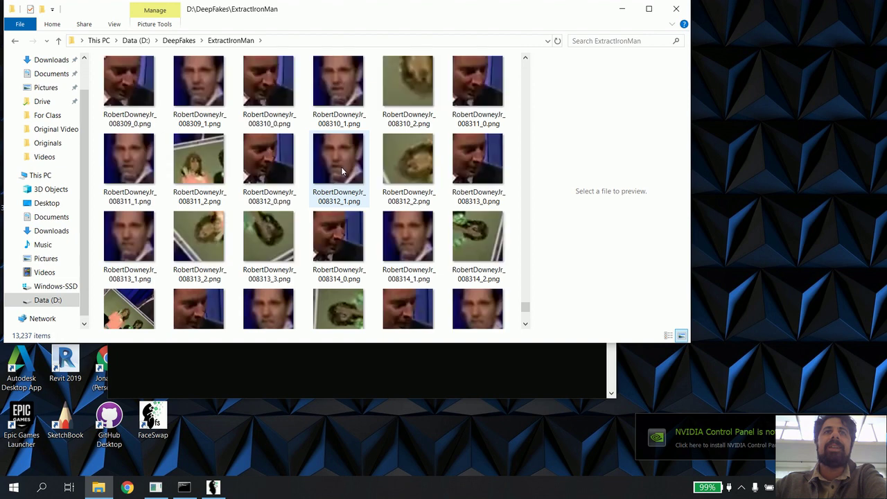
scroll(342, 170, up, 5)
scroll(342, 169, up, 4)
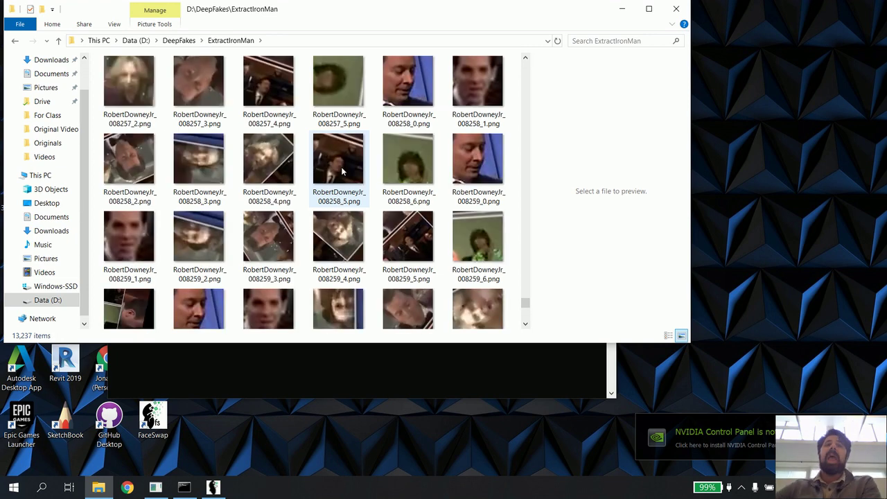
scroll(341, 169, up, 3)
Preview RobertDowneyJr_007792_0.png and RobertDowneyJr_007791_1.png to compare the different people's faces extracted from the video
drag(525, 294, 526, 272)
click(411, 205)
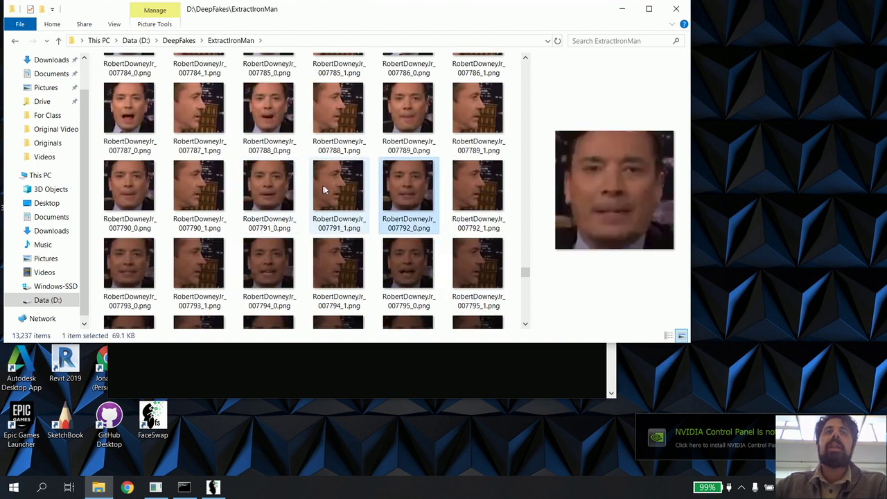
click(341, 199)
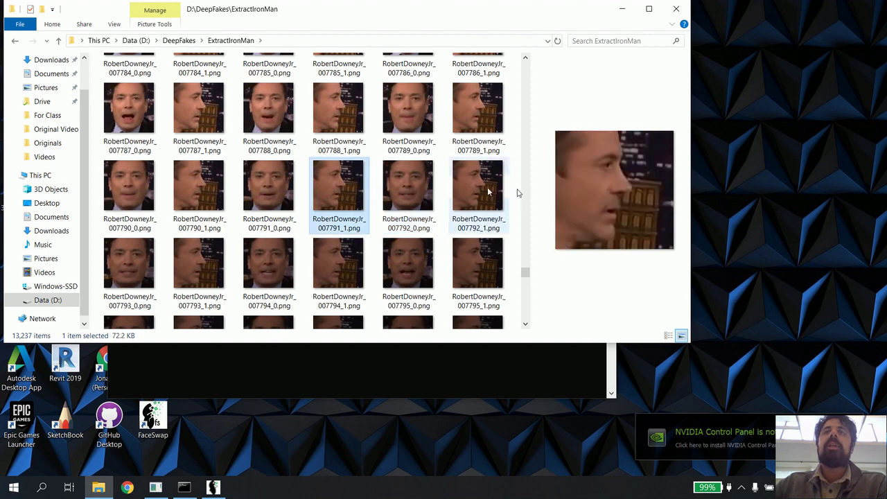
click(402, 194)
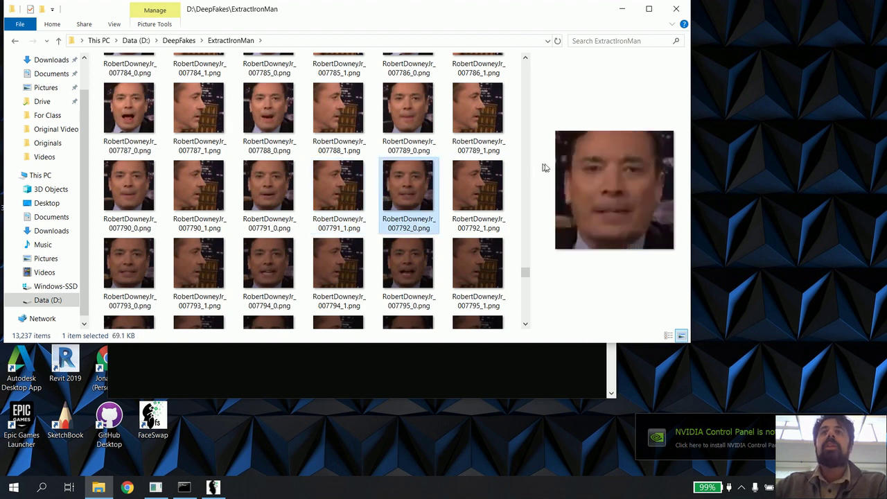
scroll(402, 256, down, 5)
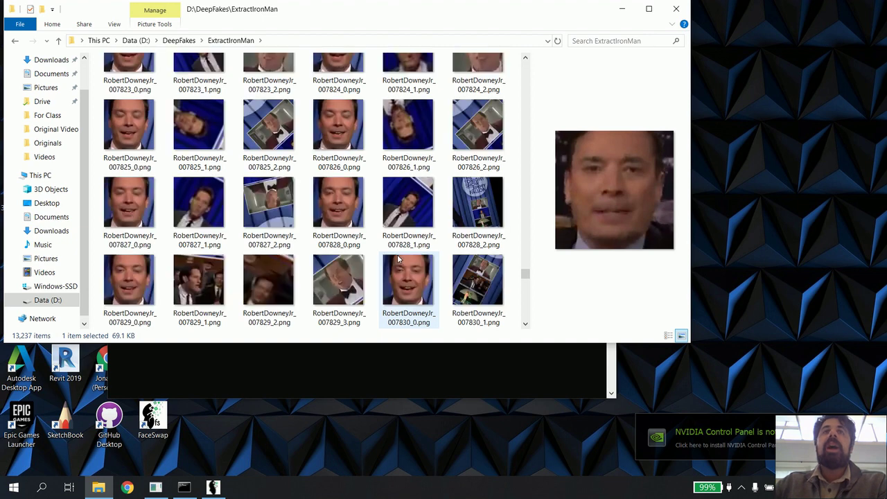
Preview RobertDowneyJr_007828_0.png, RobertDowneyJr_007829_3.png and the earlier RobertDowneyJr_001081_0.png to compare wanted and unwanted extracted faces
click(426, 209)
click(339, 213)
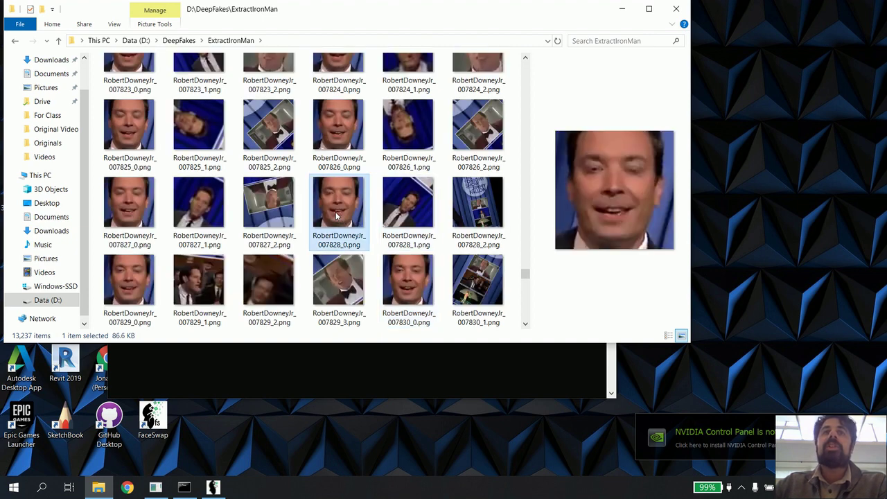
click(347, 287)
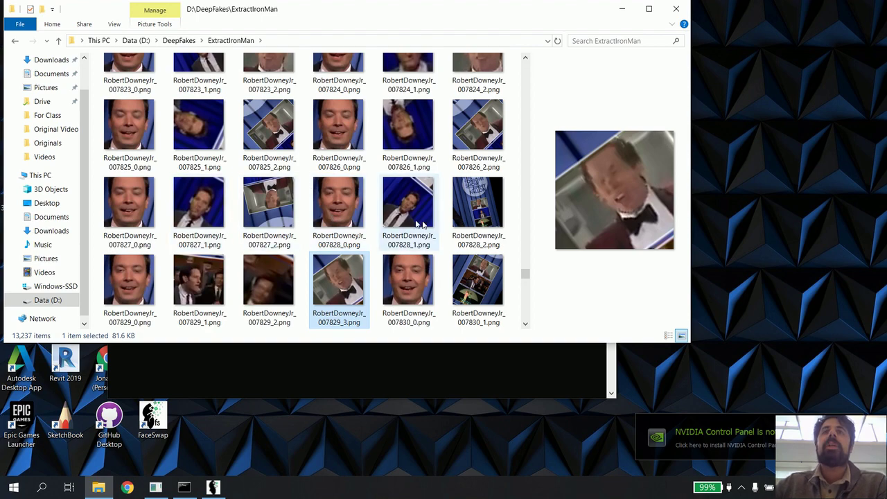
drag(531, 278, 525, 104)
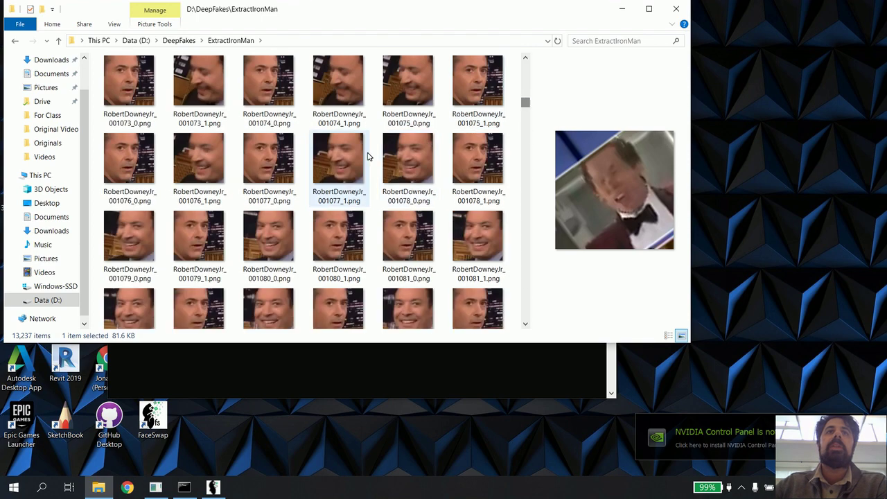
click(371, 156)
click(415, 158)
click(410, 234)
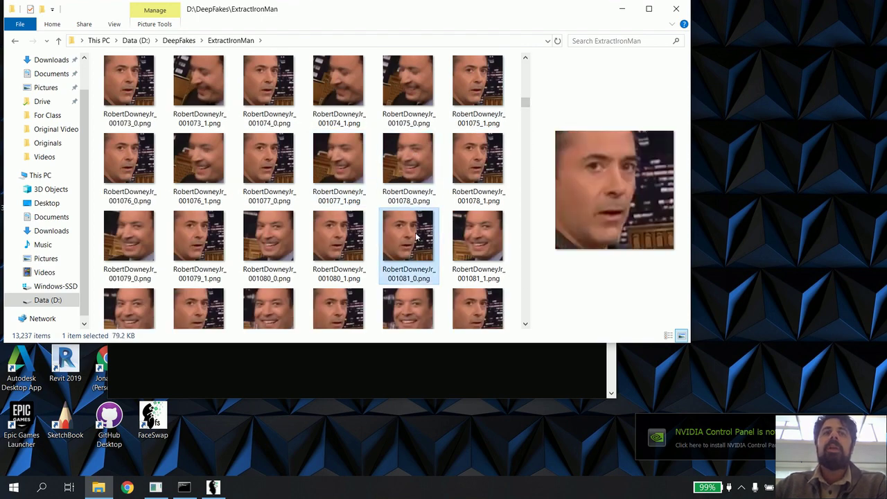
click(212, 487)
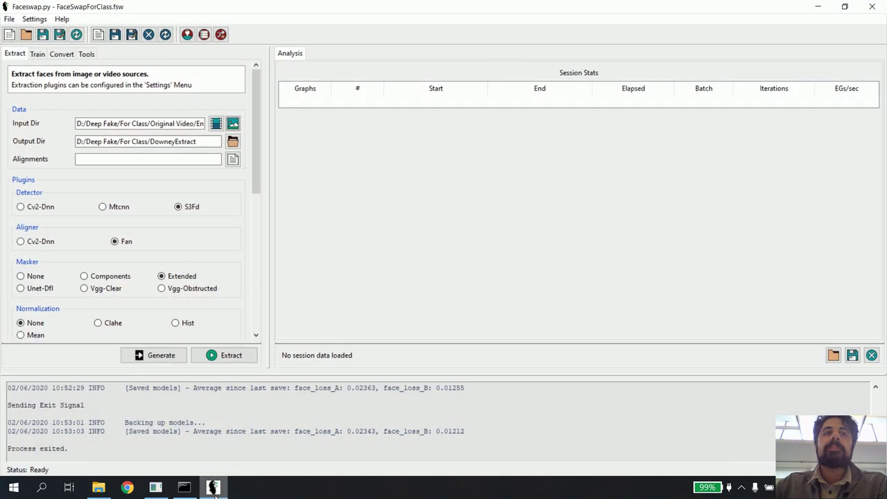
click(9, 18)
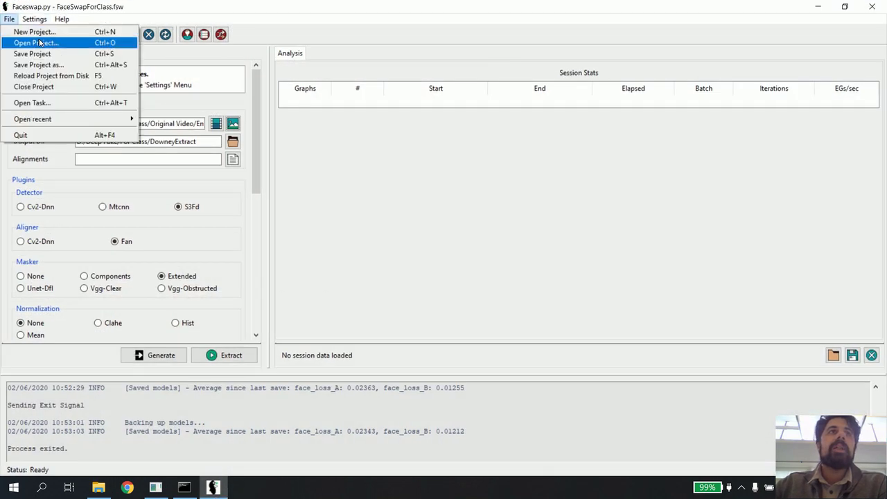
click(36, 42)
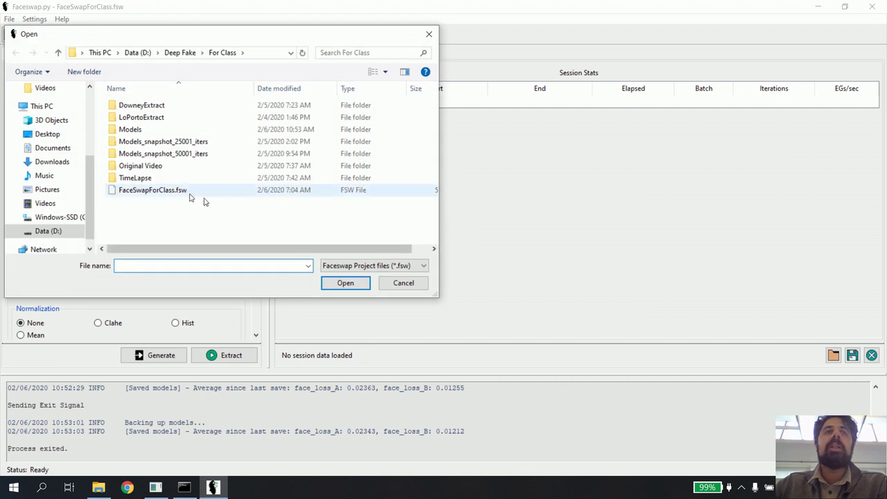
click(183, 52)
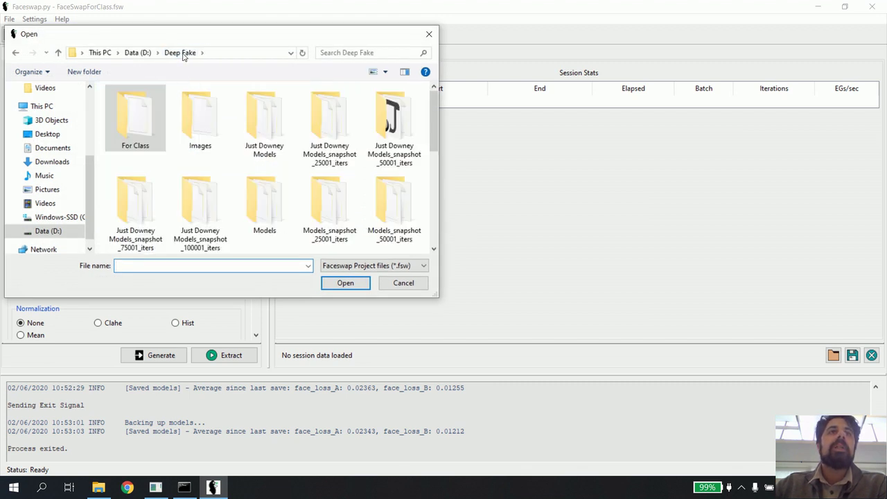
scroll(319, 181, down, 3)
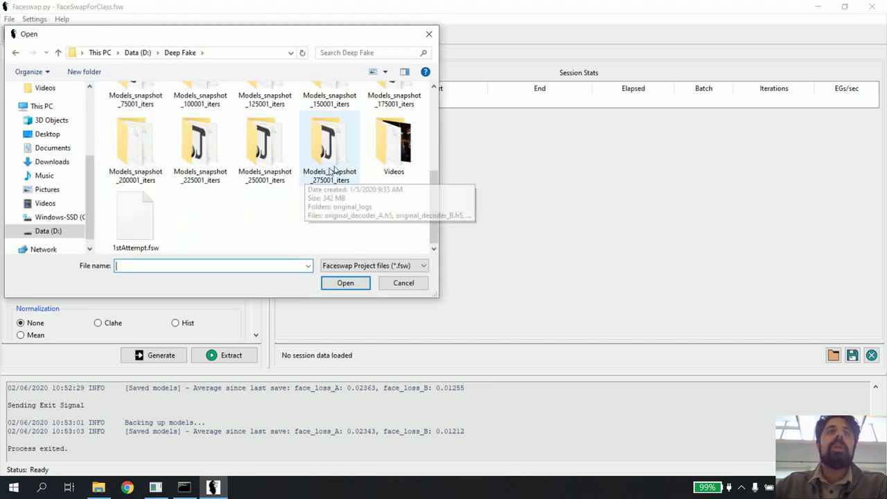
scroll(275, 230, up, 3)
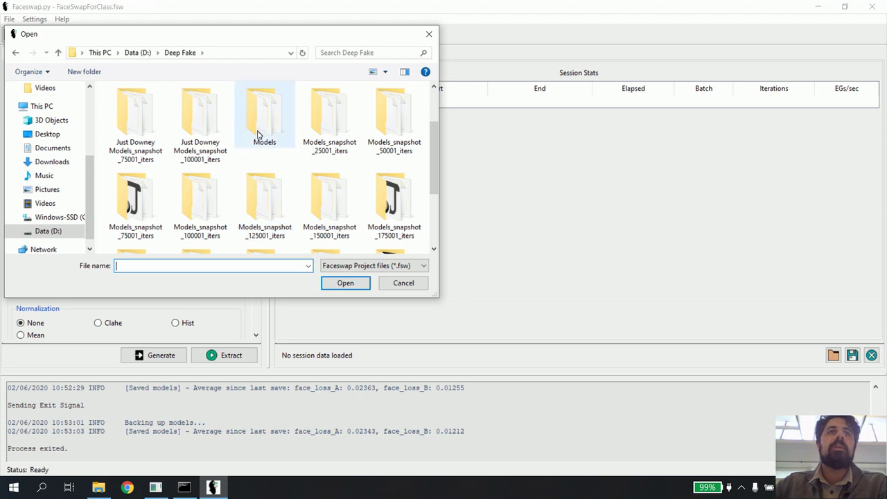
click(137, 53)
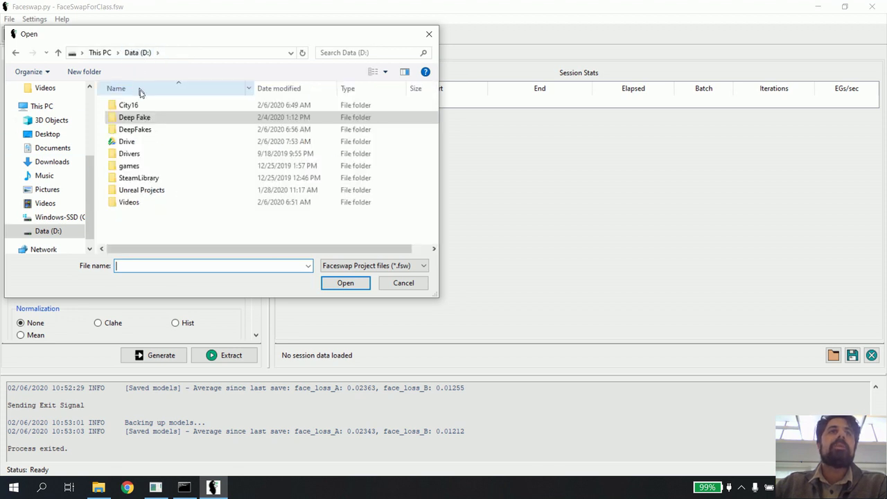
double_click(149, 131)
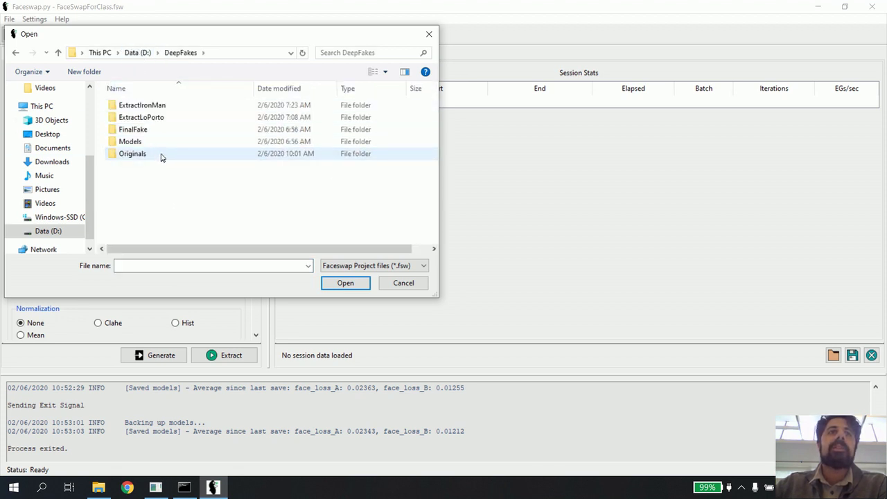
double_click(164, 157)
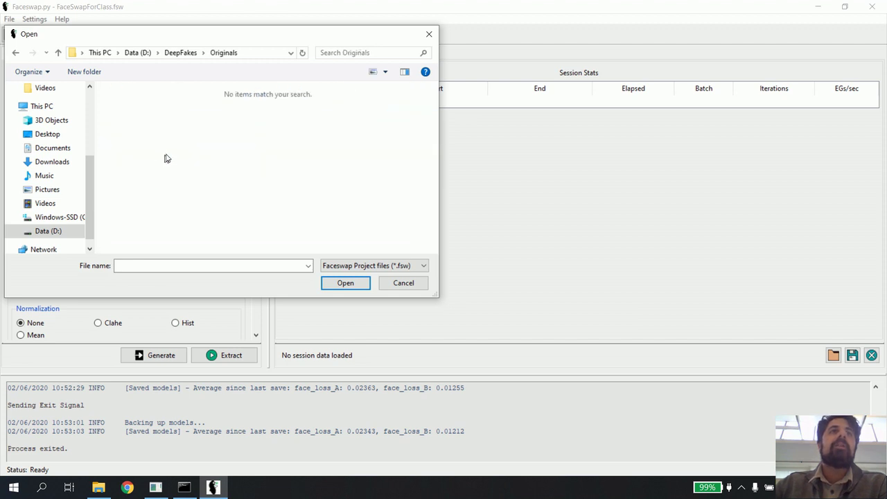
click(166, 53)
click(403, 283)
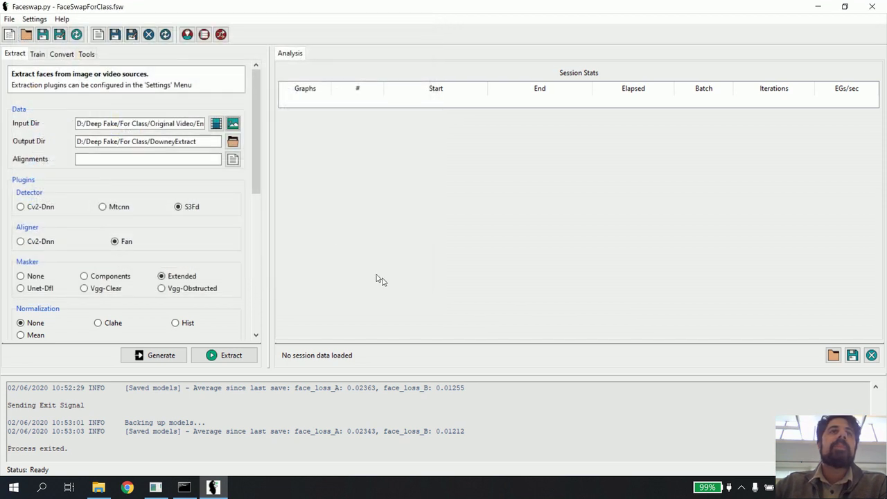
click(10, 20)
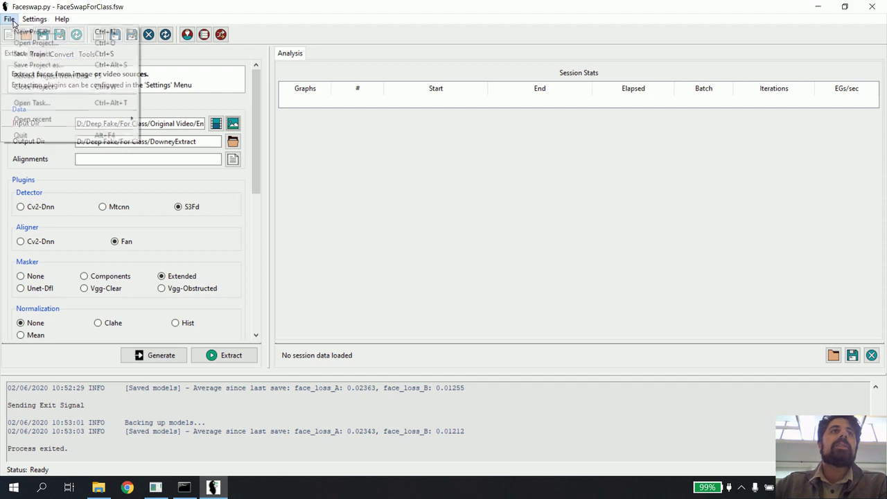
click(21, 31)
click(402, 283)
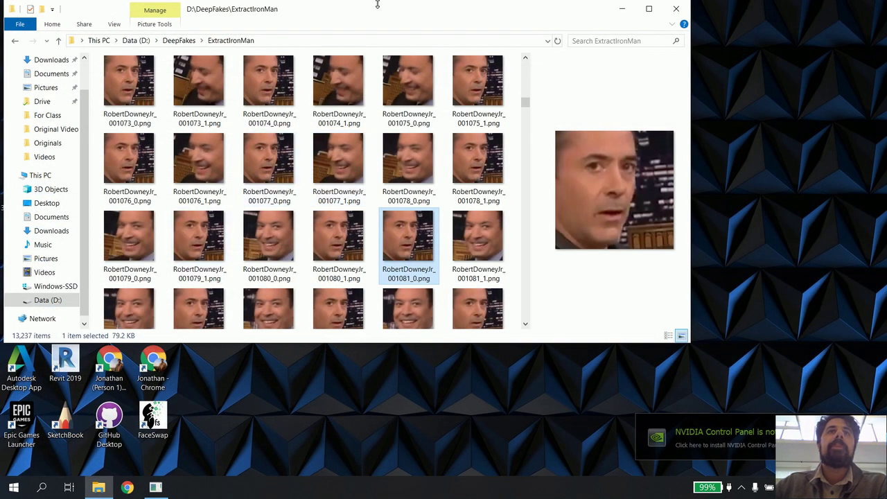
Move the ExtractIronMan folder window aside, launch Faceswap without loading the last session, and open its face Sort tool
drag(378, 10, 586, 10)
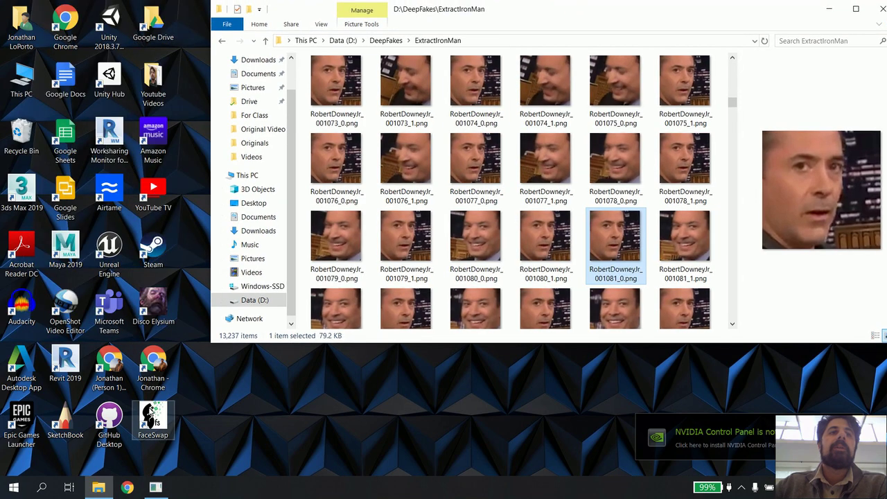
double_click(152, 416)
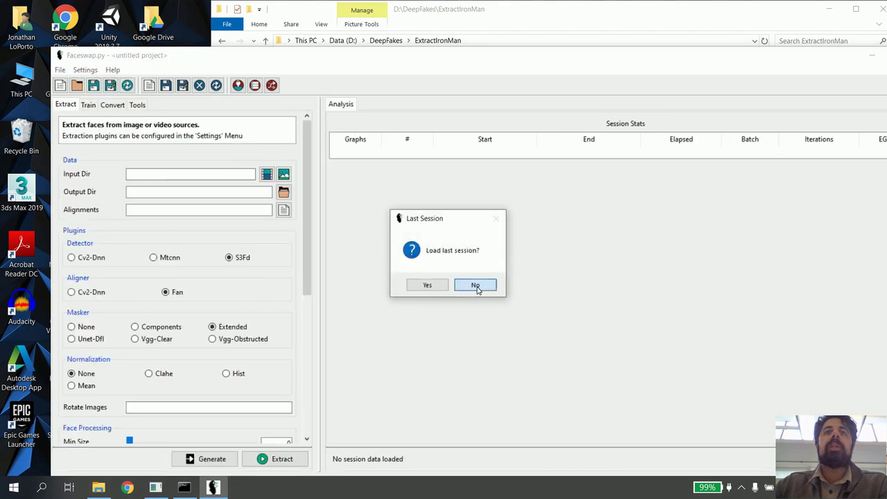
click(476, 284)
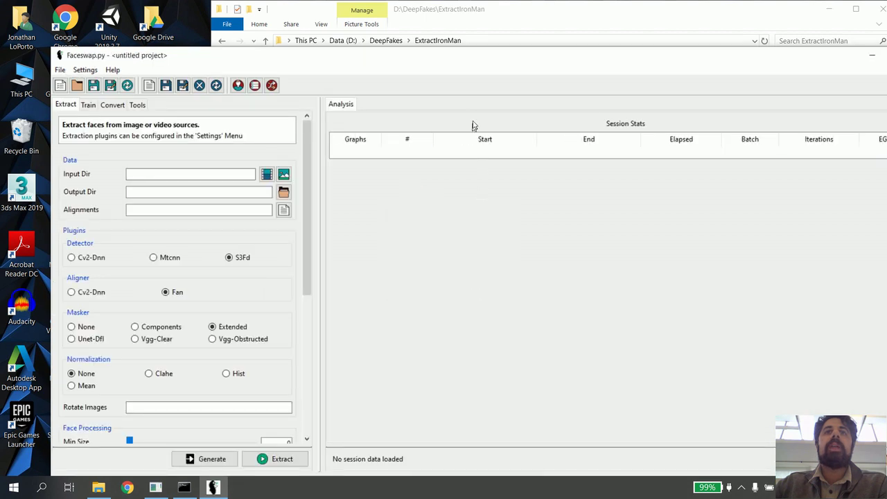
click(139, 108)
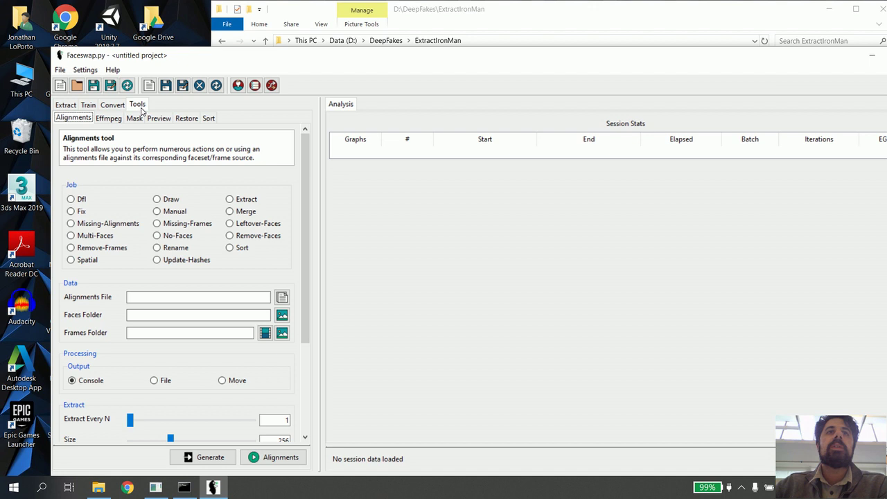
click(208, 120)
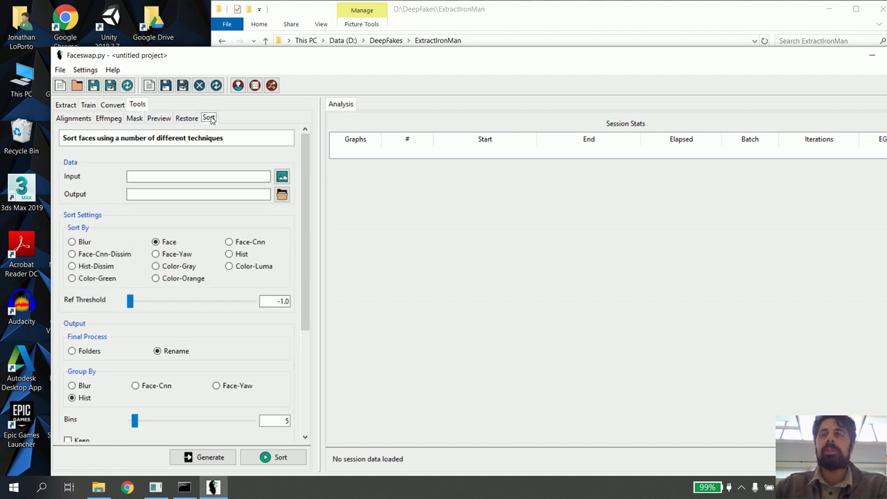
drag(423, 60, 387, 24)
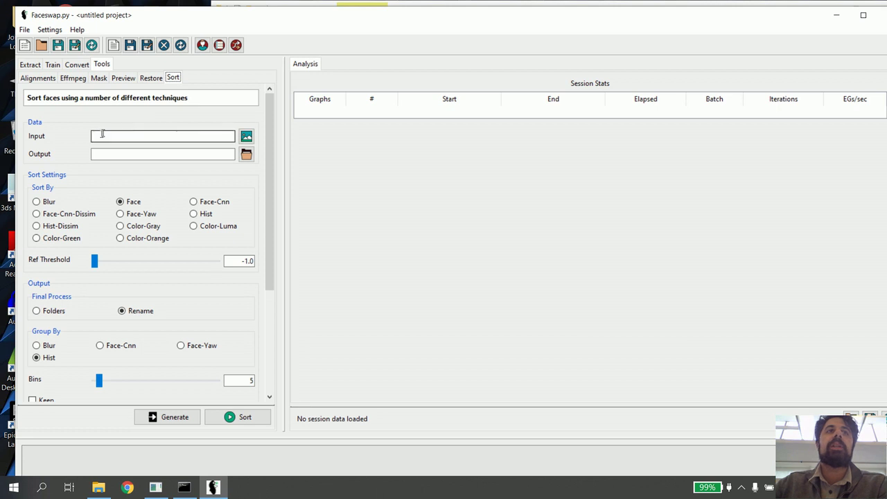
Set the Sort tool's input folder to D:/DeepFakes/ExtractIronMan
click(246, 136)
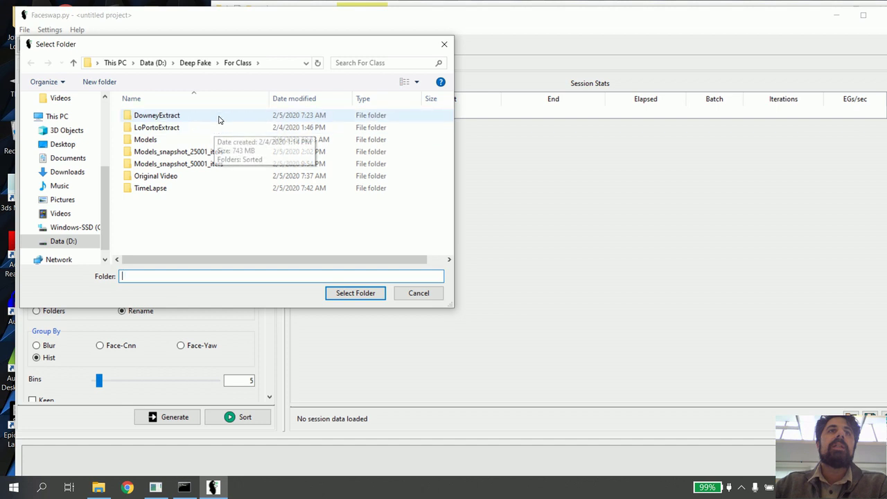
double_click(218, 118)
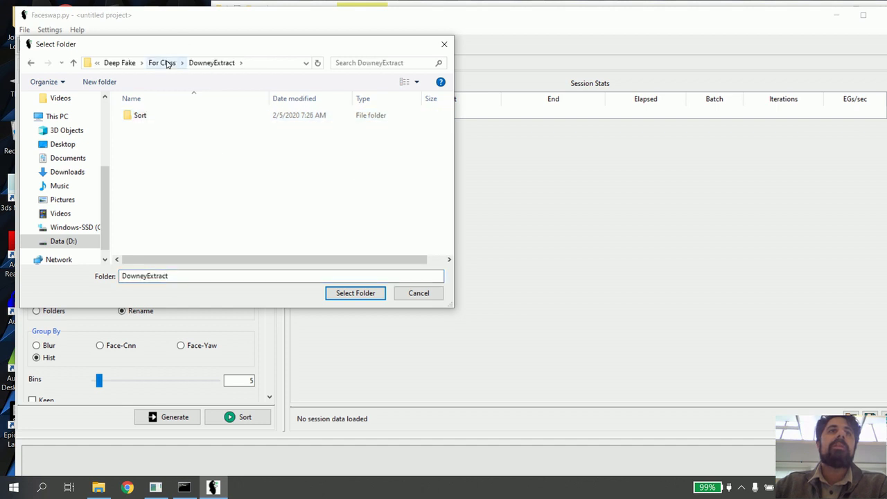
click(161, 62)
click(194, 63)
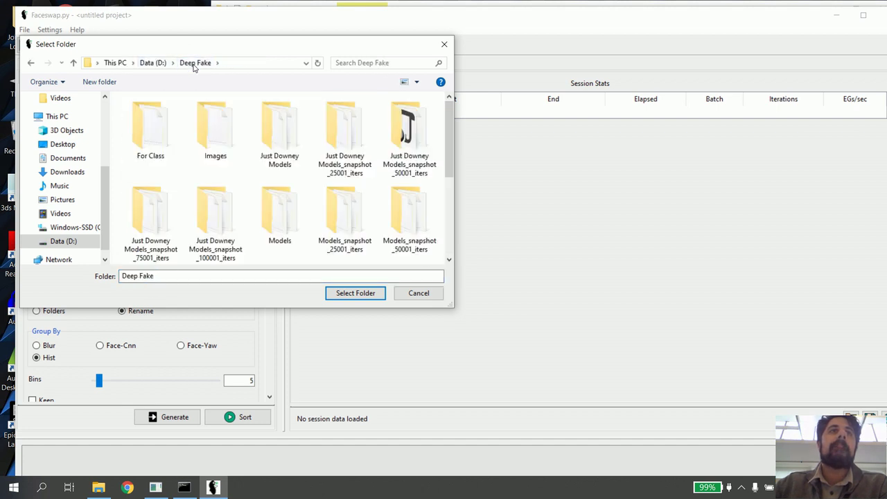
click(103, 489)
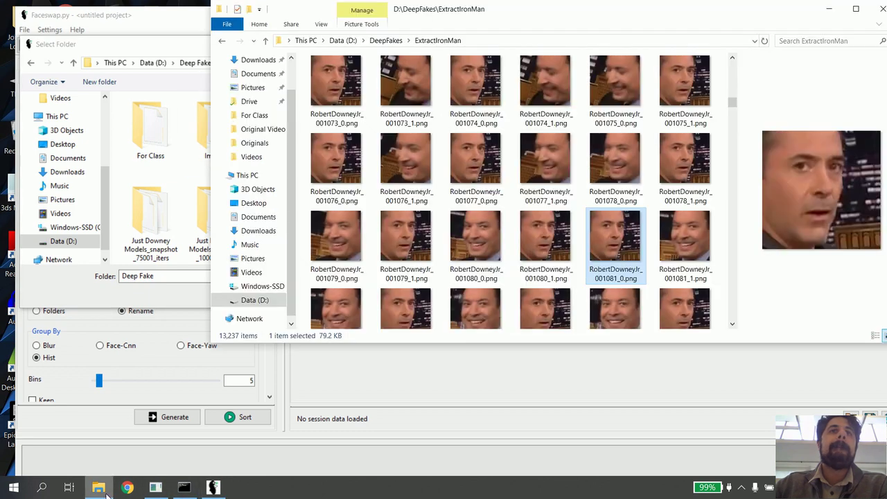
click(103, 489)
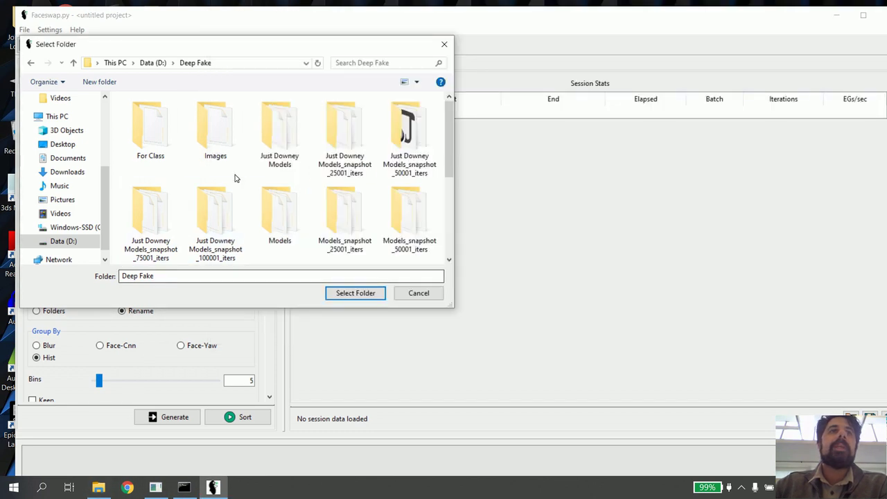
scroll(298, 176, down, 2)
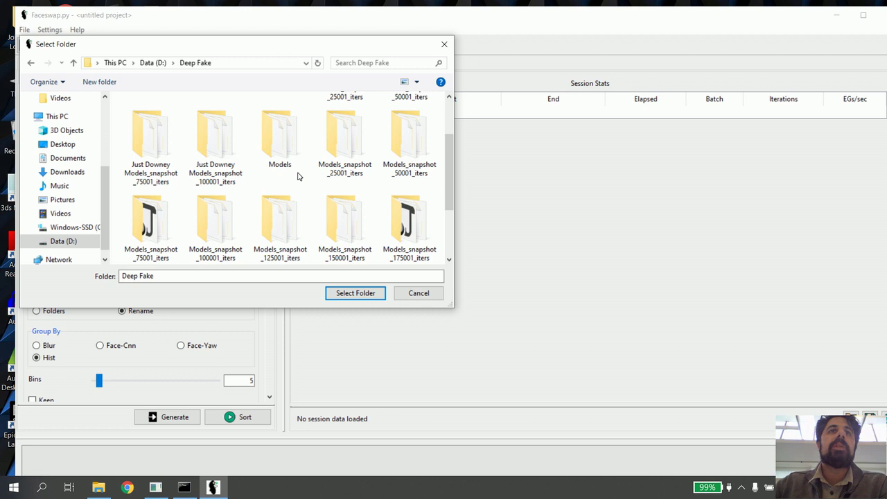
click(153, 62)
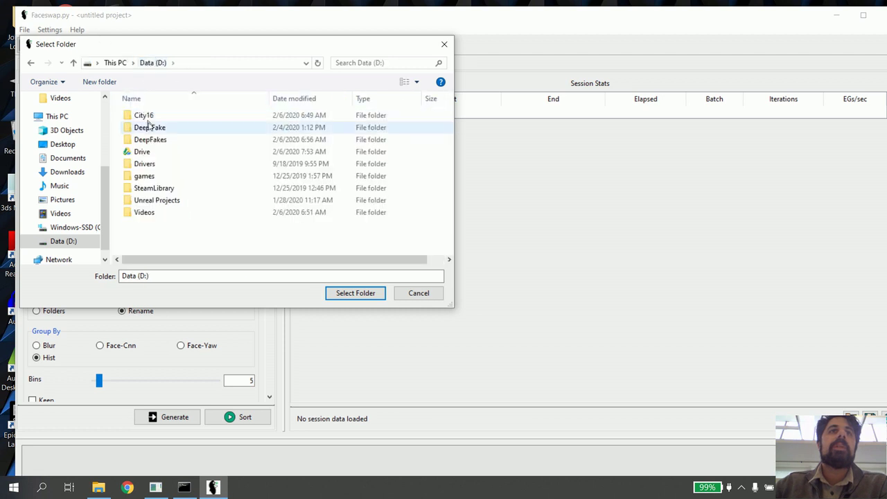
double_click(179, 140)
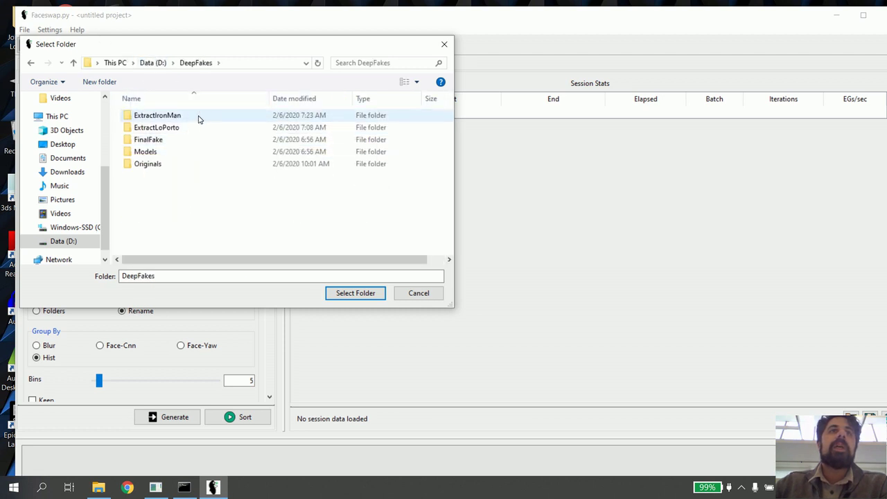
double_click(198, 120)
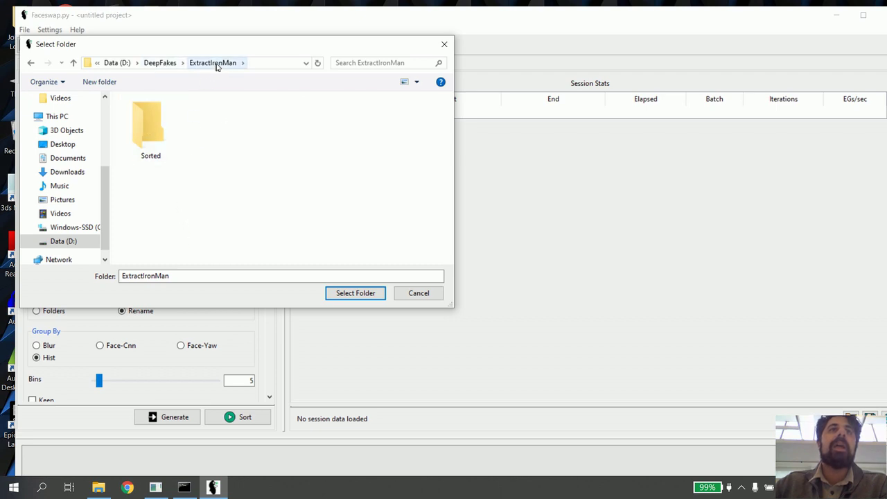
click(98, 487)
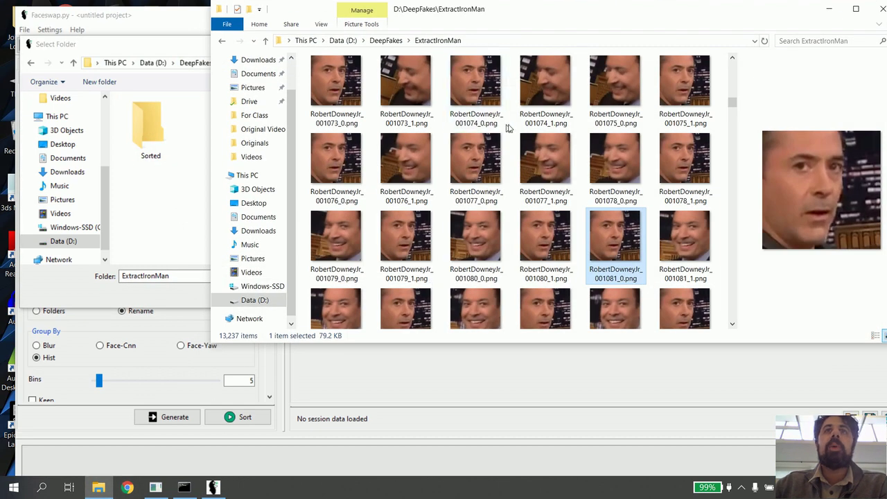
click(175, 175)
click(368, 296)
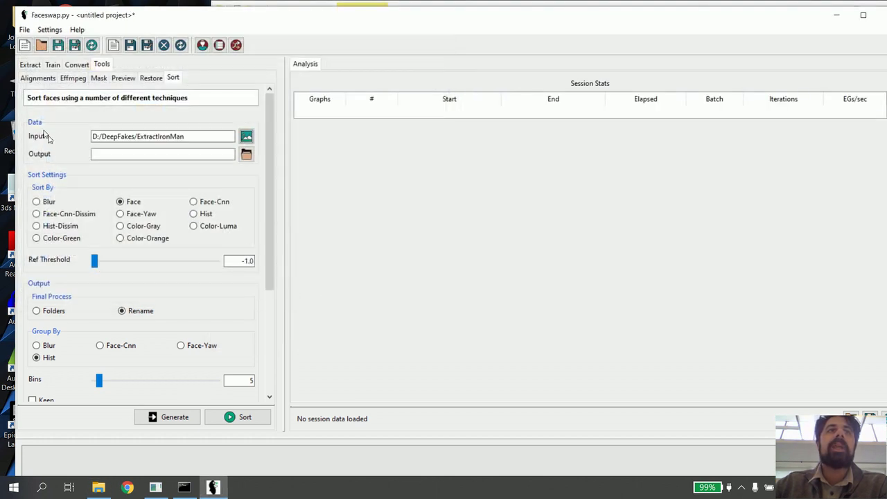
Set the Sort tool's output folder to D:/DeepFakes/ExtractIronMan/Sorted and run the sort by Face
click(246, 154)
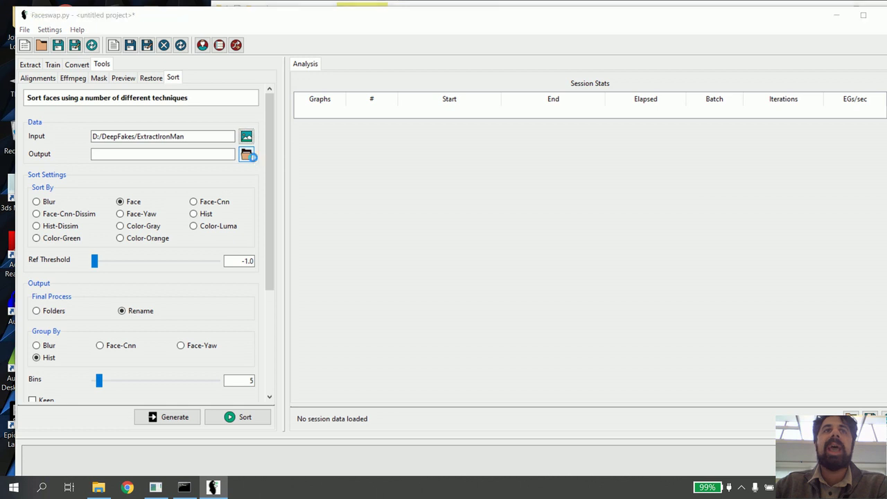
double_click(154, 144)
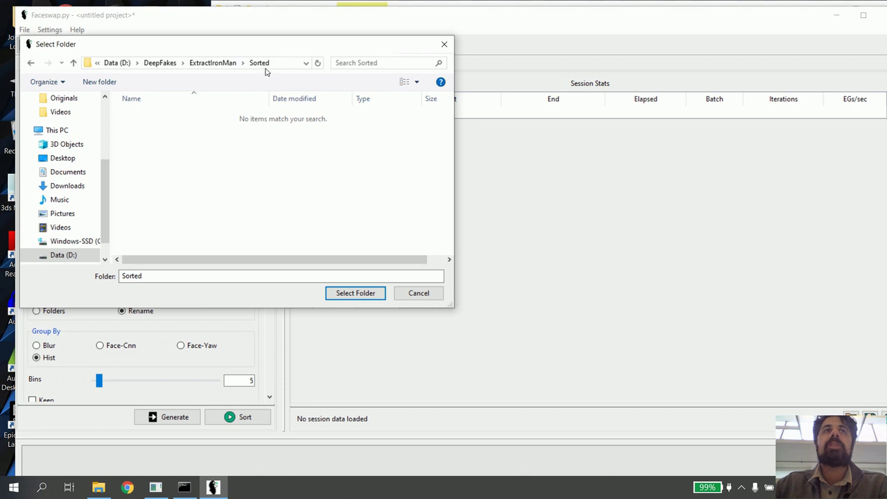
click(365, 295)
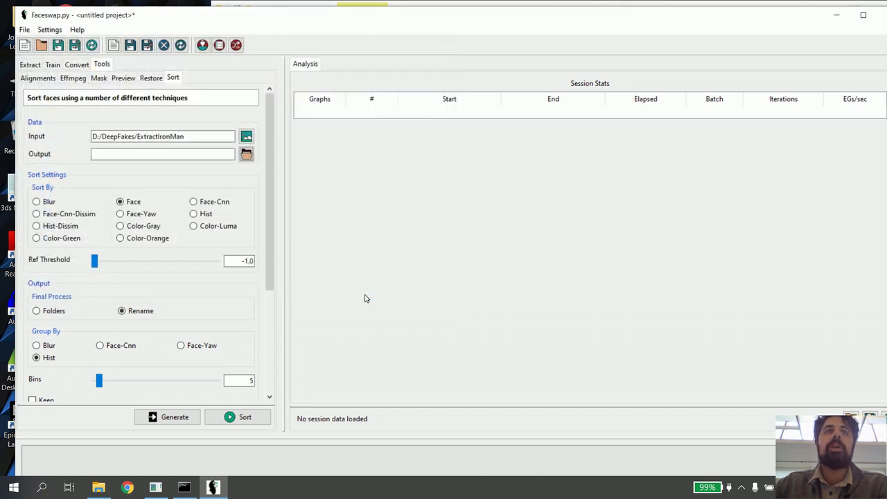
click(236, 420)
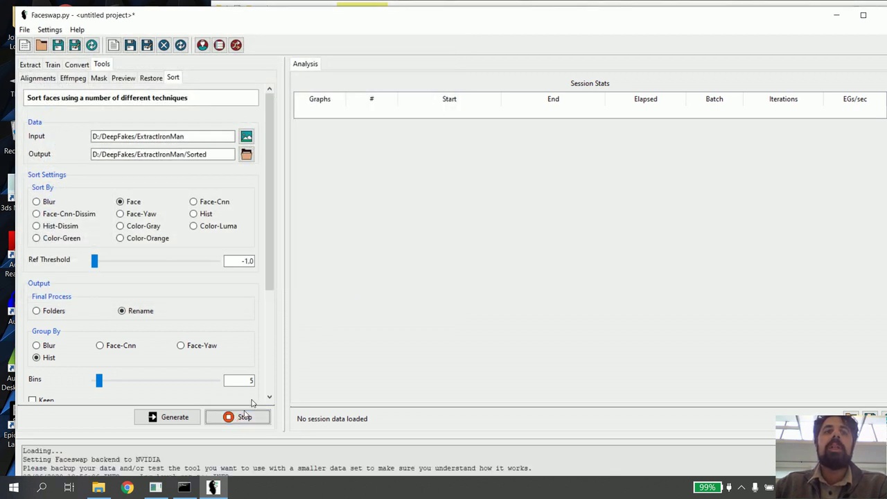
Maximize the Faceswap window, enlarge its console output area and read the sort log through to its final lines
double_click(452, 16)
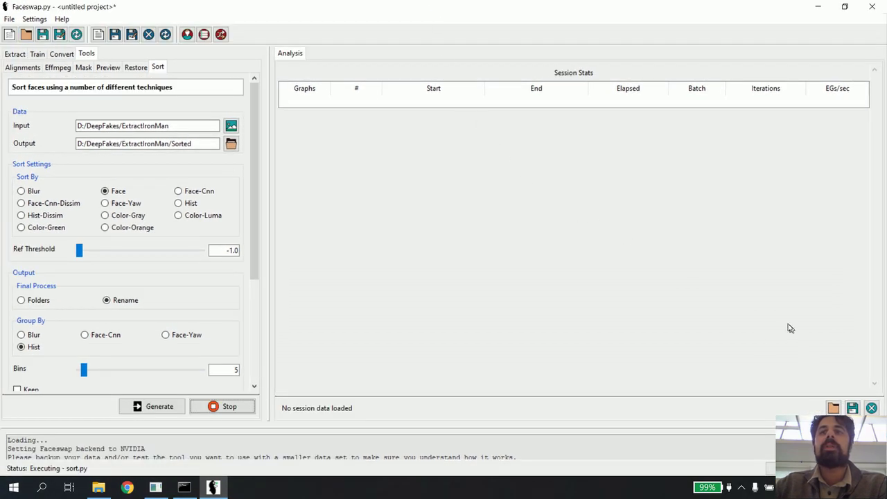
drag(479, 428, 489, 329)
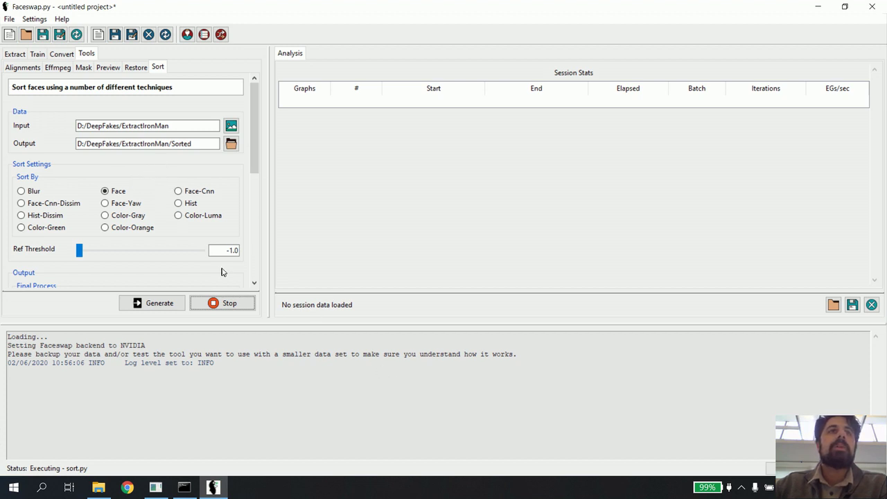
drag(258, 163, 254, 272)
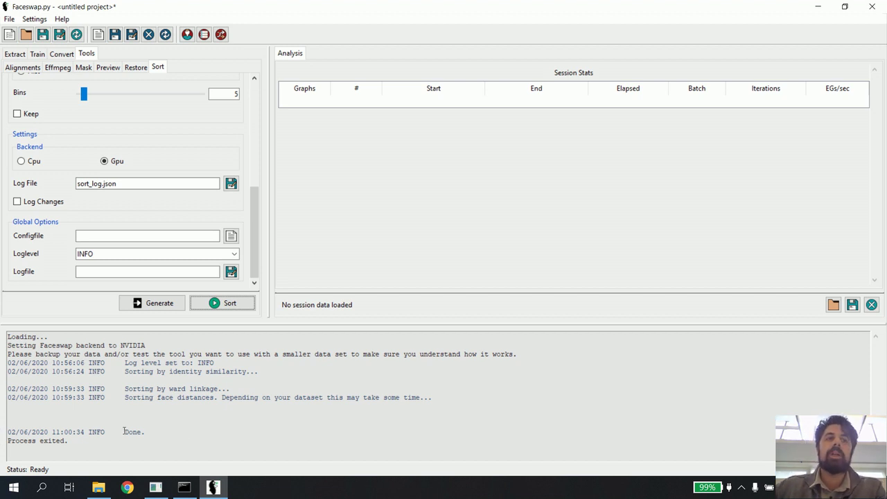
drag(125, 431, 145, 431)
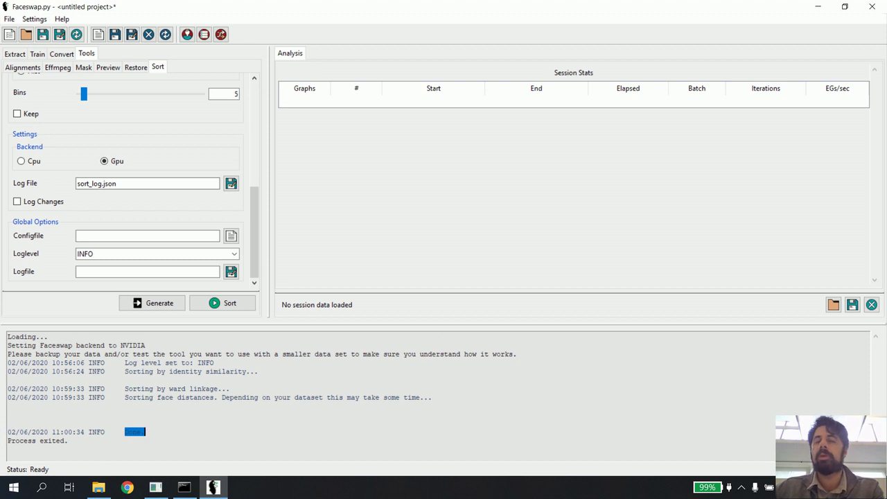
drag(7, 441, 70, 438)
double_click(123, 431)
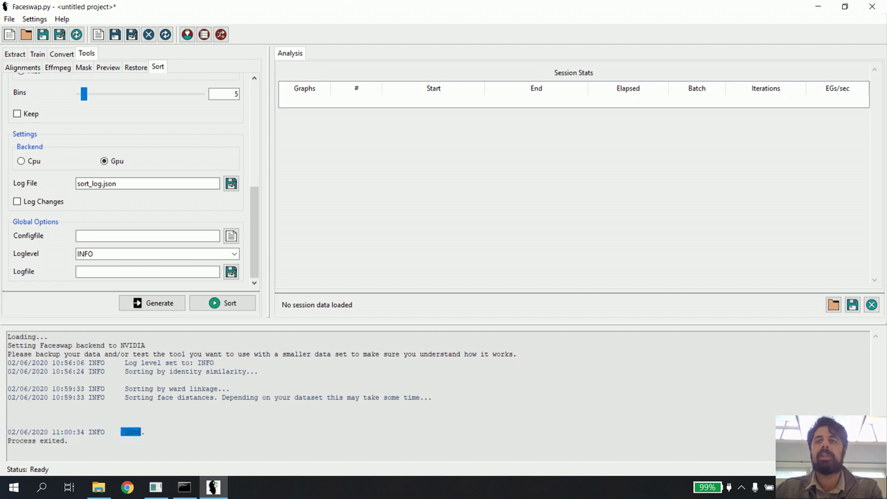
click(63, 442)
Switch to File Explorer and open the Sorted folder inside D:\DeepFakes\ExtractIronMan
click(99, 487)
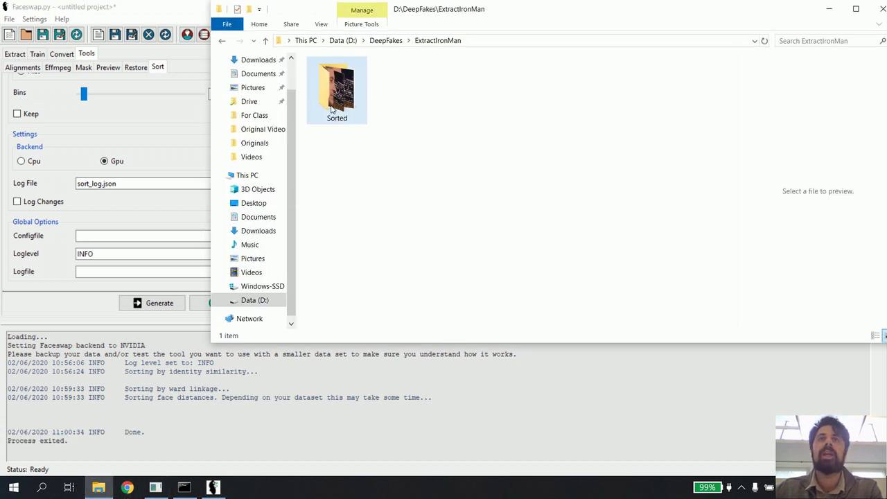
click(385, 40)
double_click(339, 90)
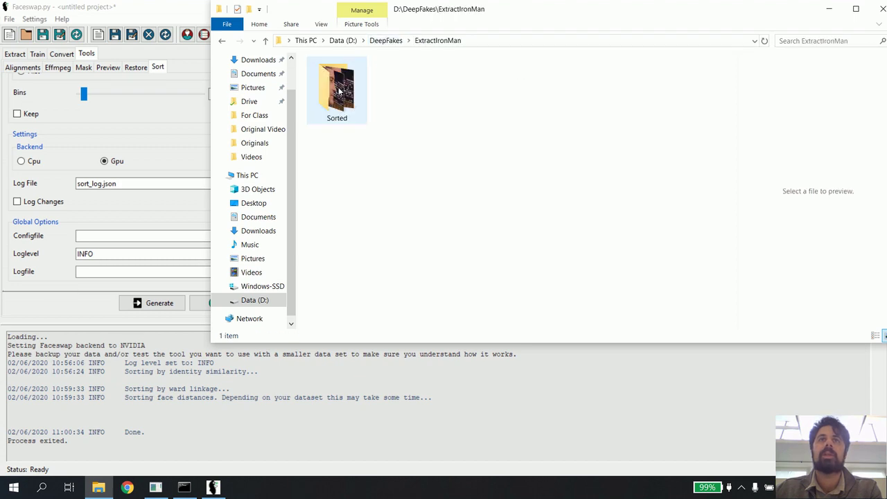
double_click(339, 91)
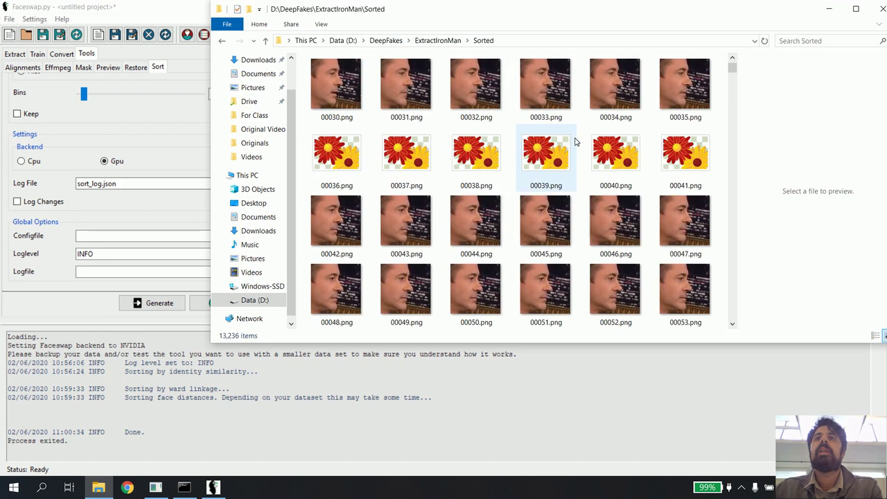
Look through the first thousand or so sorted face images for blurred or unwanted faces
scroll(575, 141, down, 15)
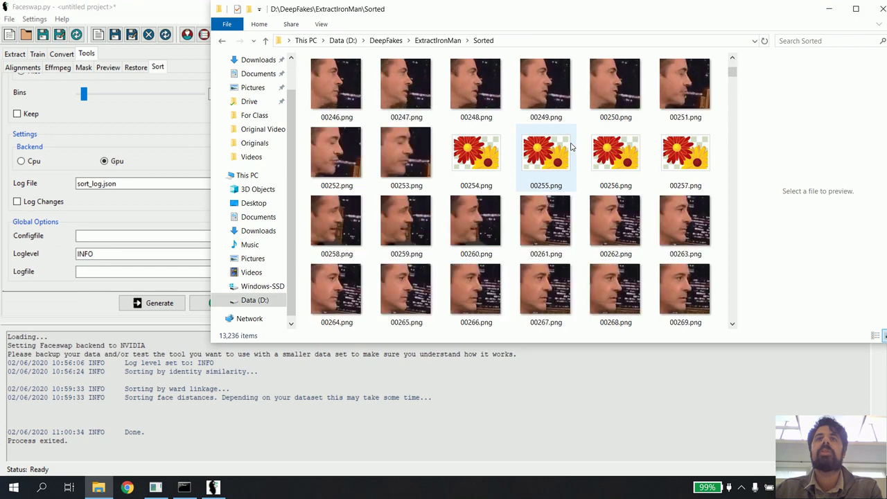
scroll(571, 147, down, 15)
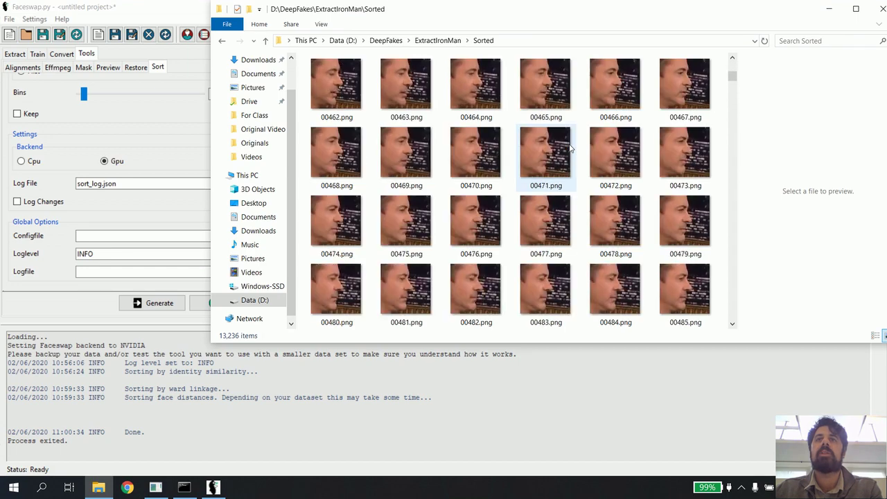
scroll(571, 148, down, 16)
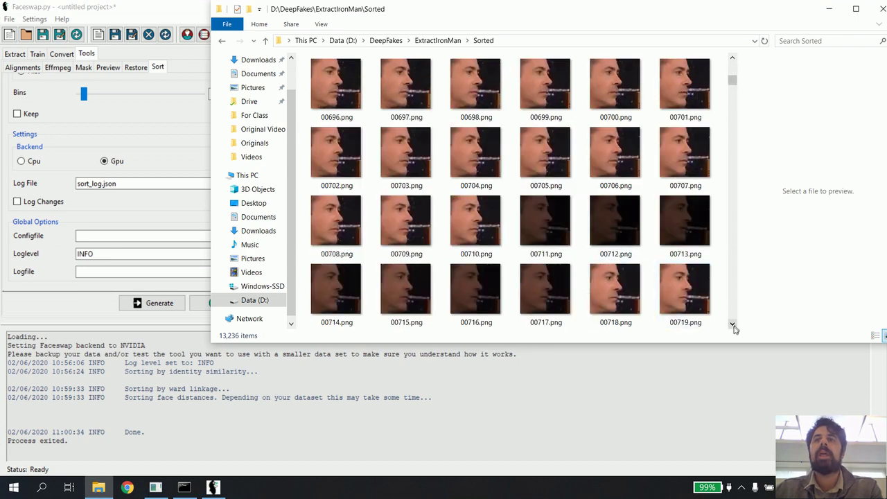
click(732, 325)
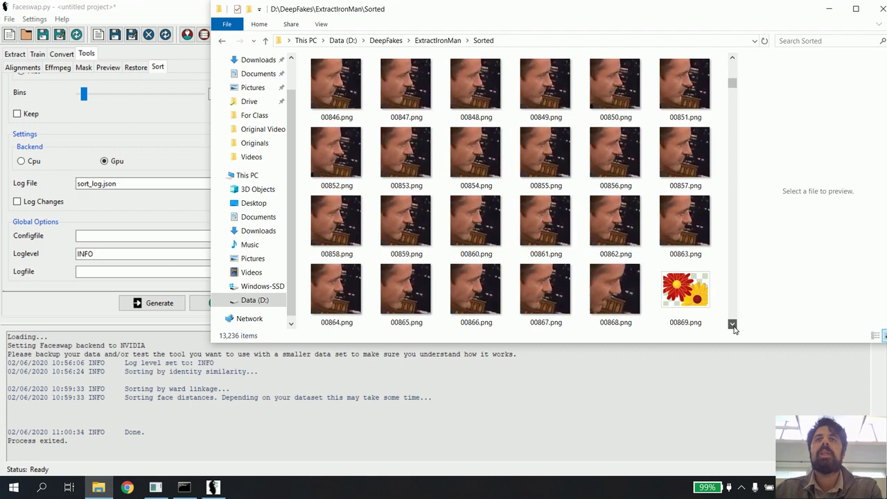
drag(733, 325, 733, 325)
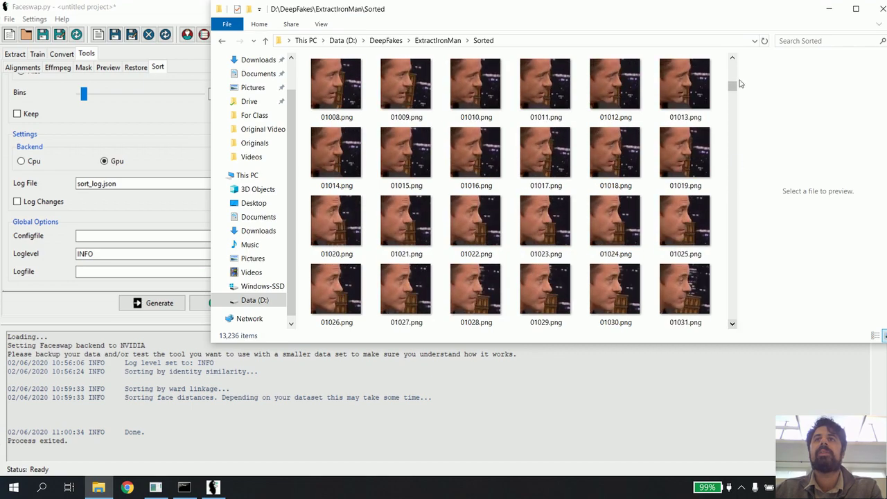
drag(732, 59, 732, 59)
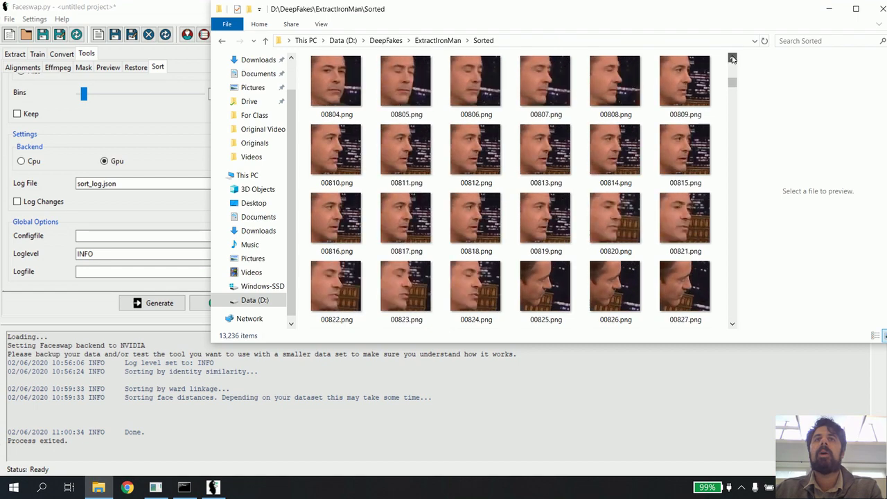
drag(733, 323, 734, 329)
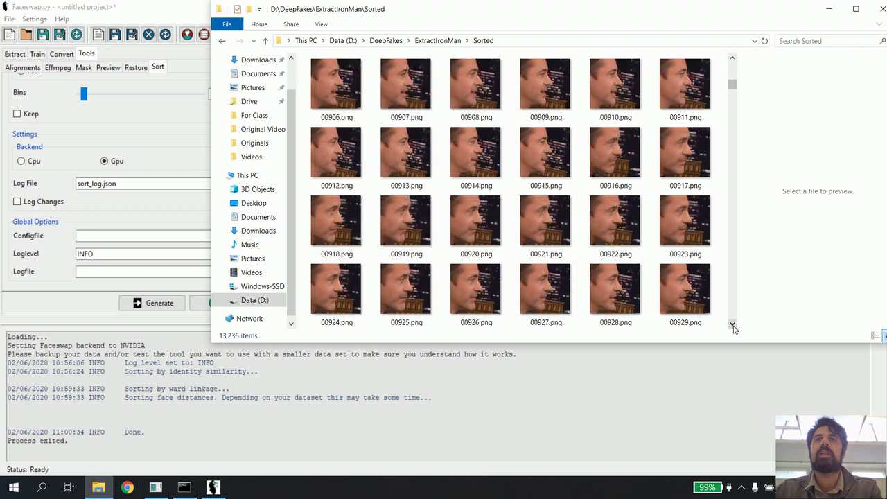
drag(733, 59, 733, 58)
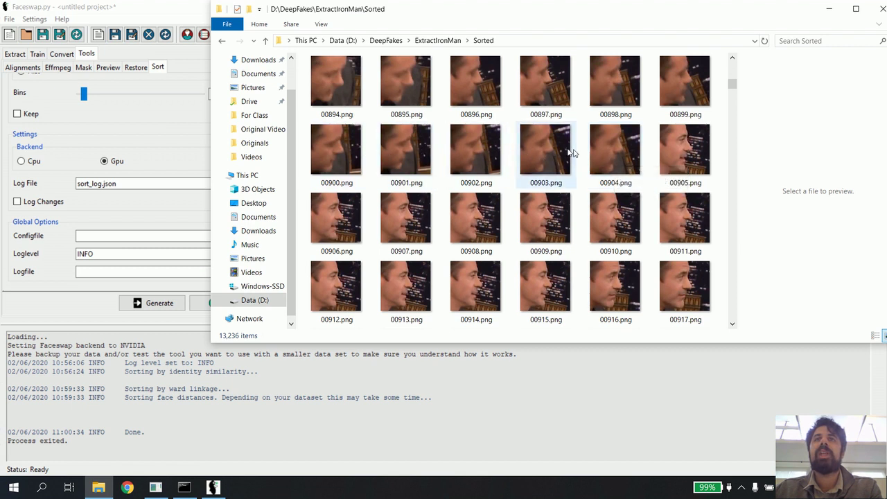
Preview the blurred profile faces 00904.png, 00894.png and 00888.png to judge whether they are usable
click(610, 160)
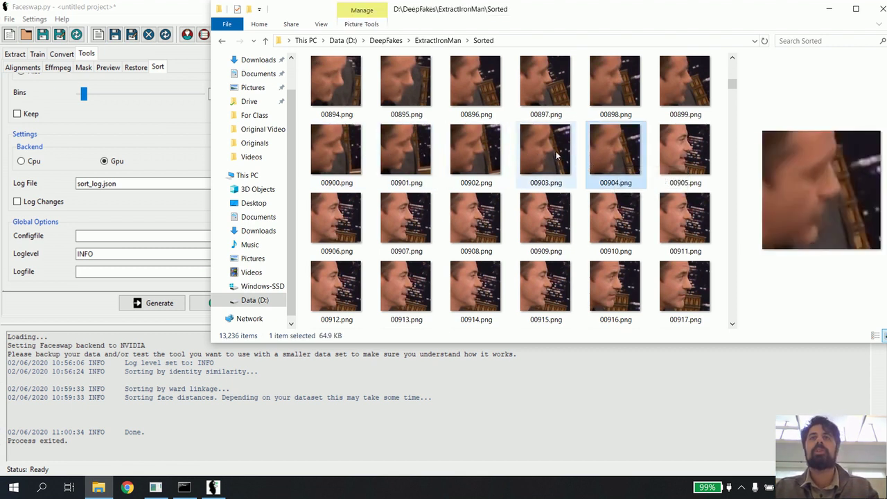
shift+click(462, 146)
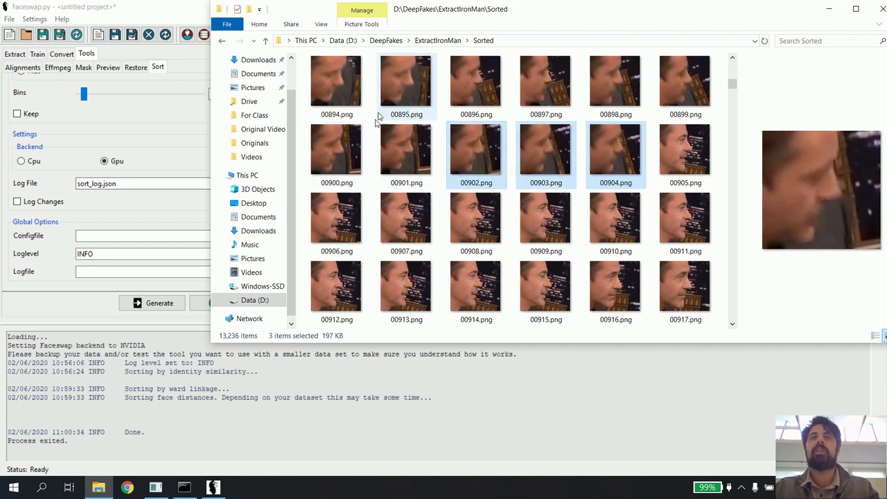
click(336, 103)
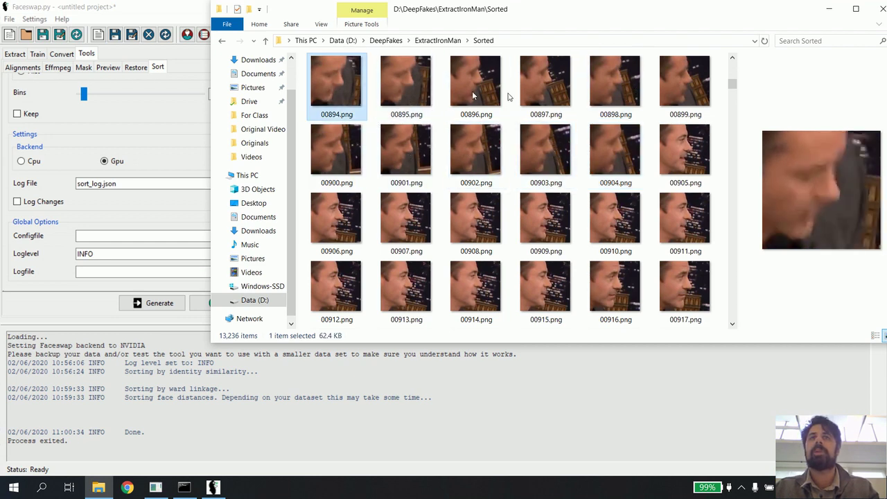
click(733, 59)
click(733, 58)
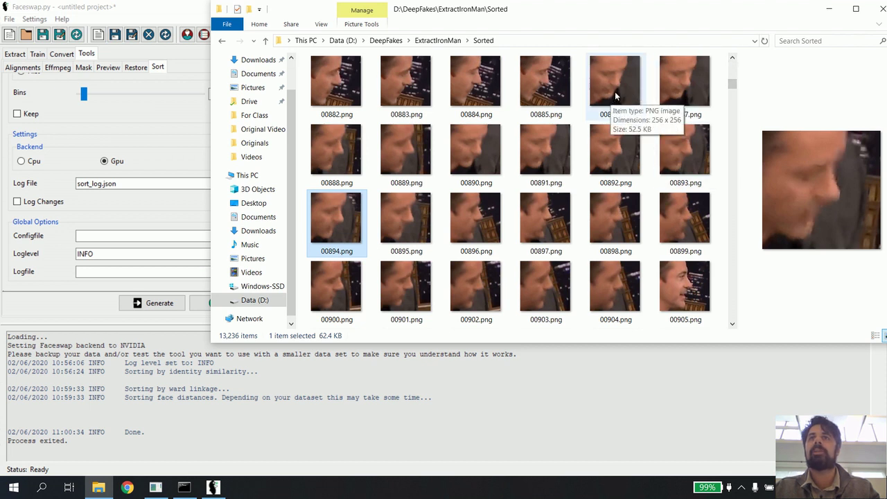
click(348, 165)
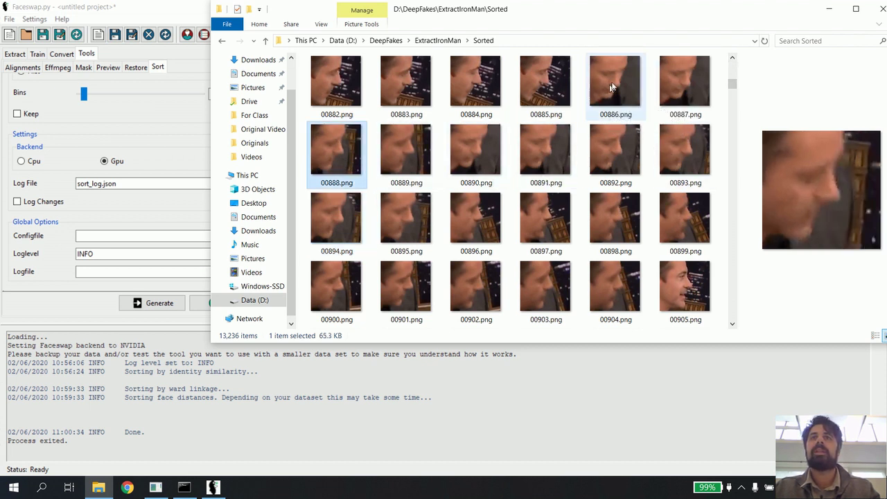
Delete the blurred face images 00886.png through 00895.png from the Sorted folder
click(622, 91)
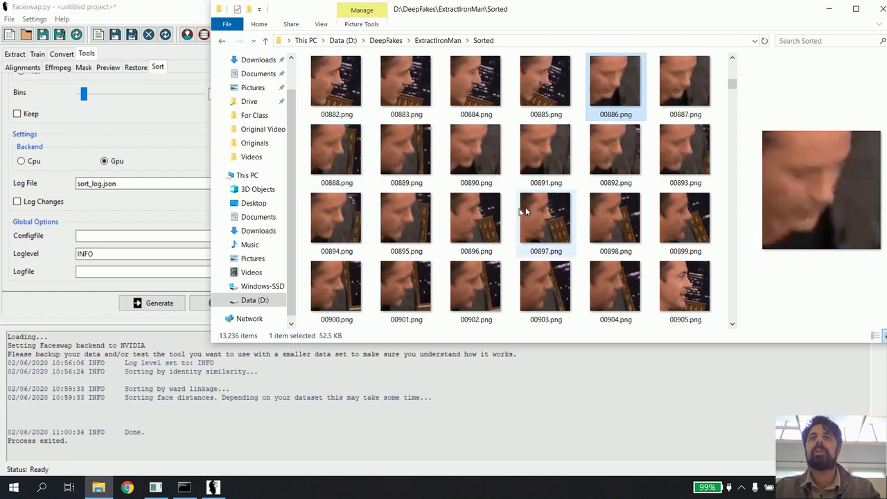
shift+click(689, 162)
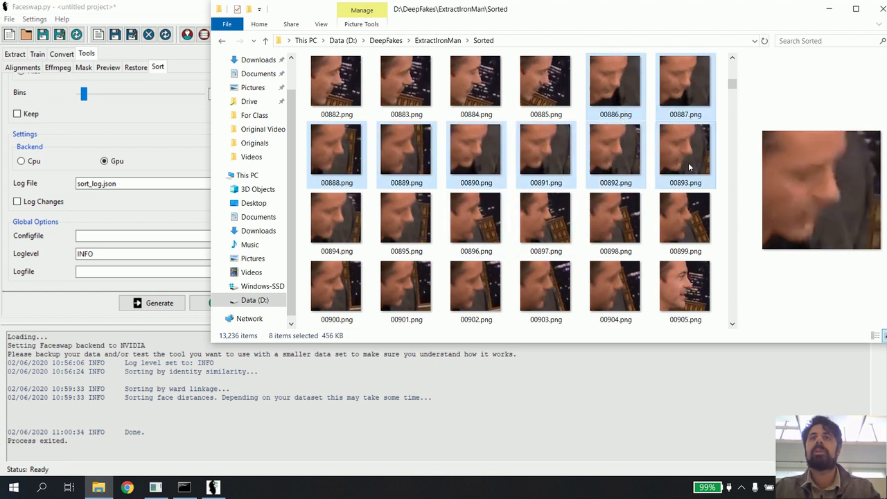
shift+click(412, 223)
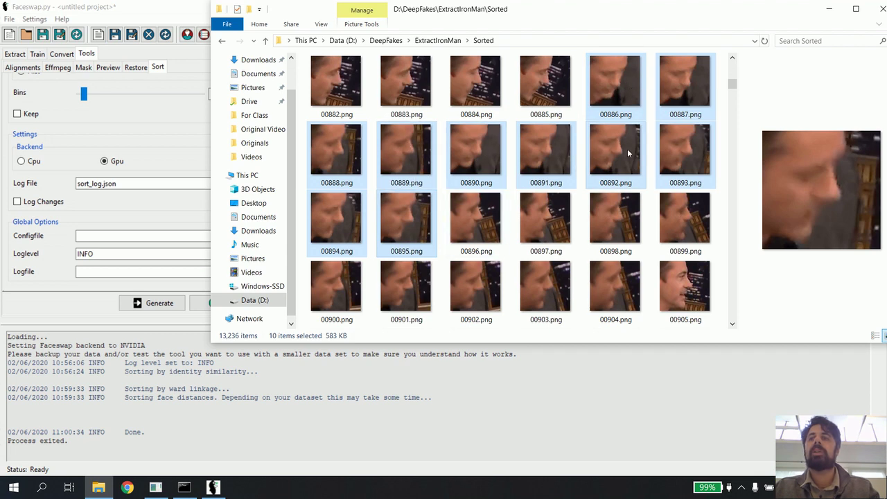
click(652, 179)
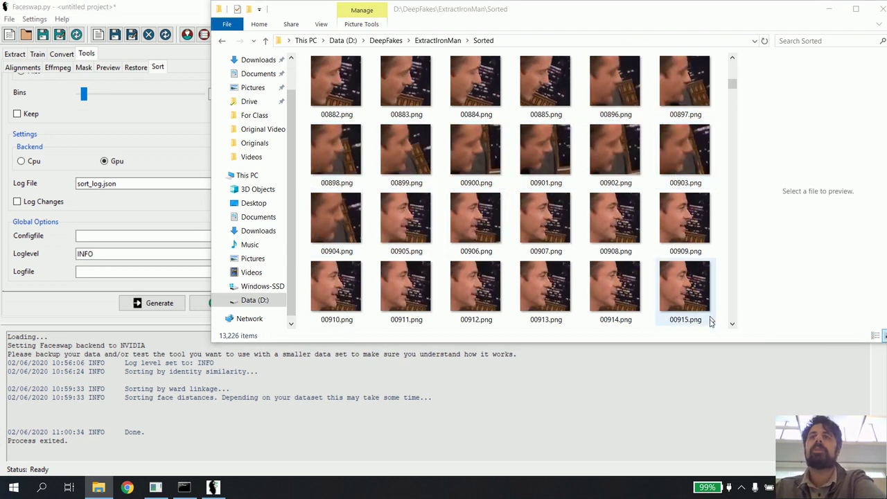
Find the dark cross-faded face image 02836.png among the sorted faces and delete it
click(732, 325)
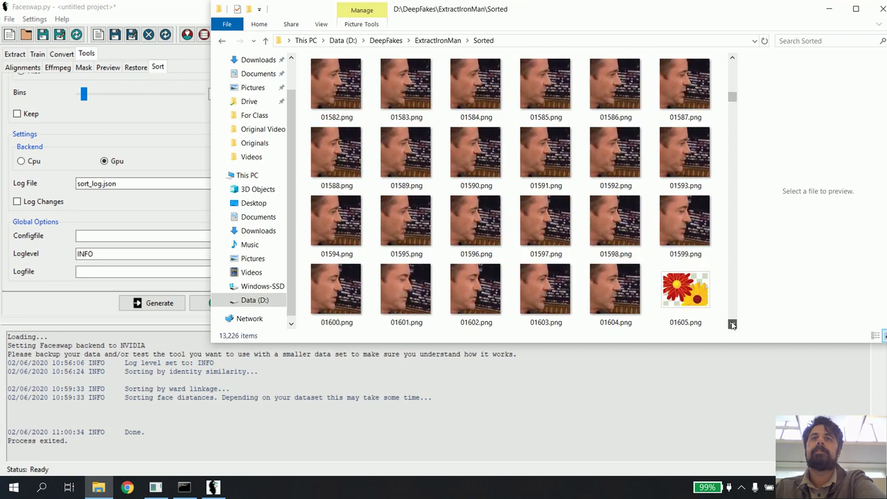
drag(733, 324, 732, 324)
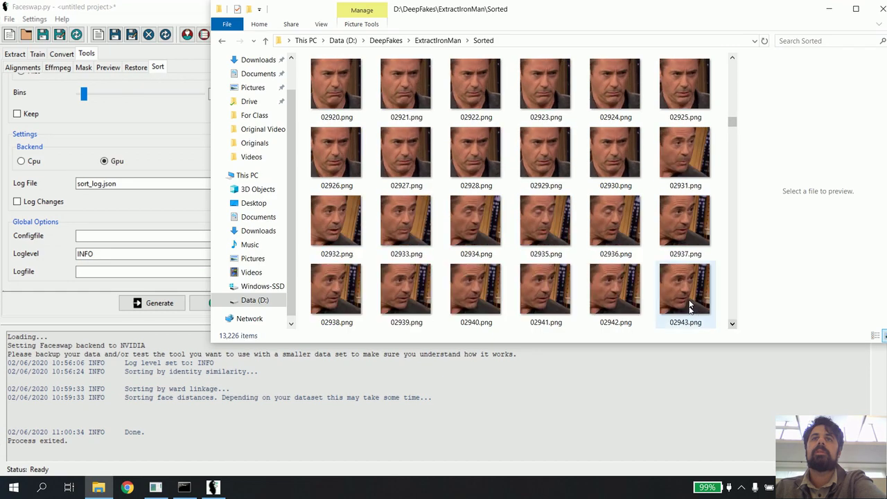
drag(732, 61, 733, 61)
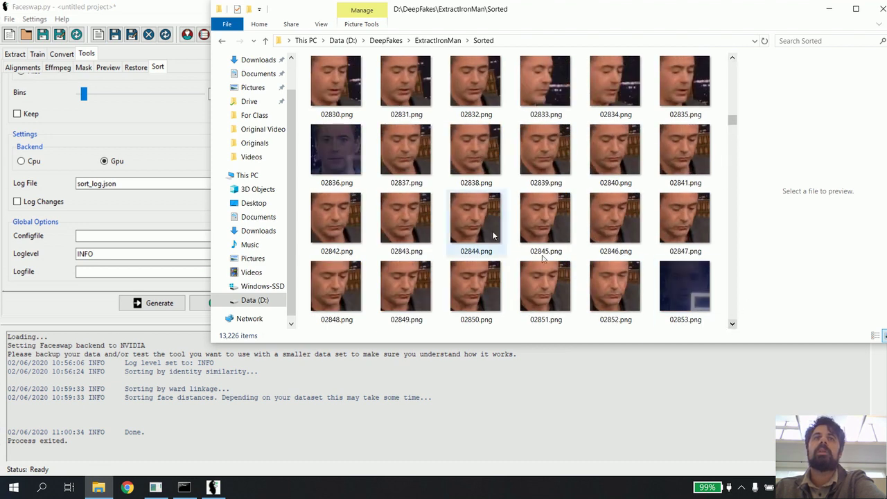
click(341, 153)
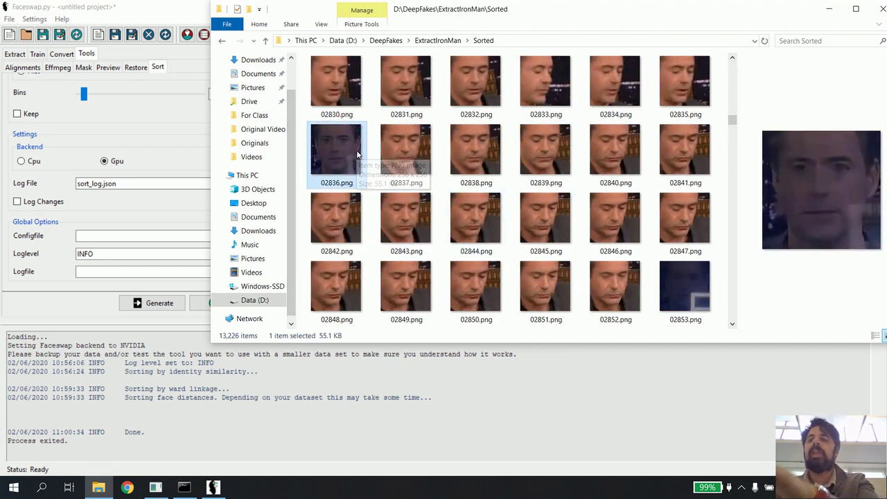
key(Delete)
Delete the dark cross-faded face images 02853.png through 02855.png from the Sorted folder
scroll(730, 332, down, 2)
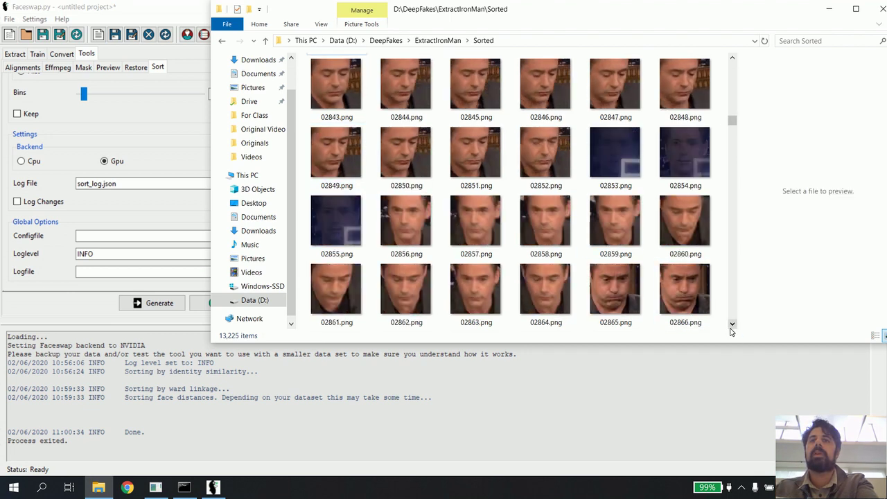
click(616, 152)
shift+click(340, 222)
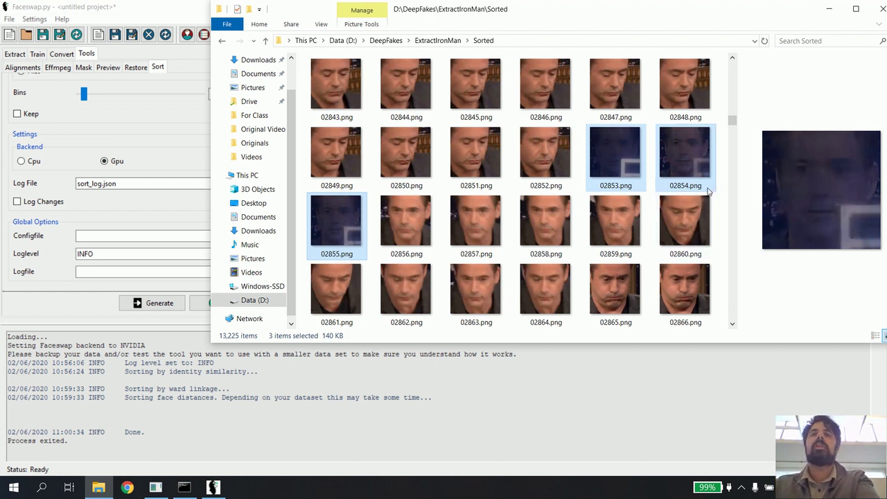
key(Delete)
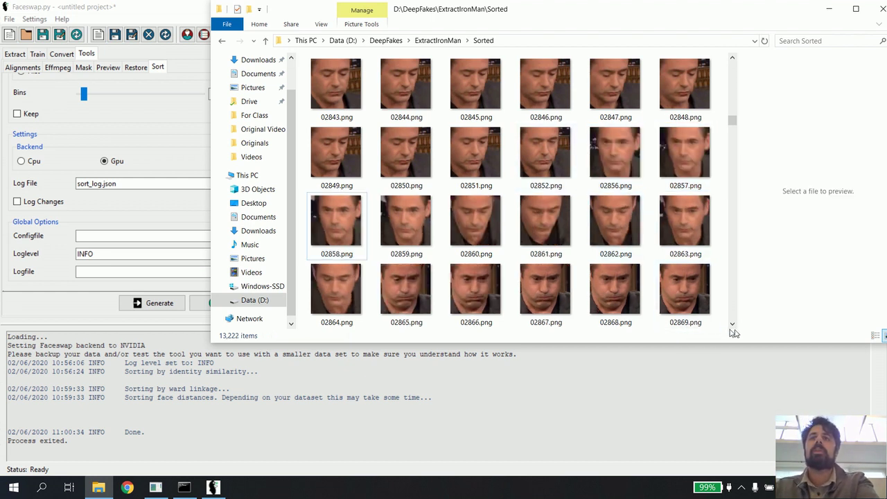
Find the dark cross-faded face images 05276.png through 05281.png further on in the Sorted folder and delete them
drag(733, 324, 733, 324)
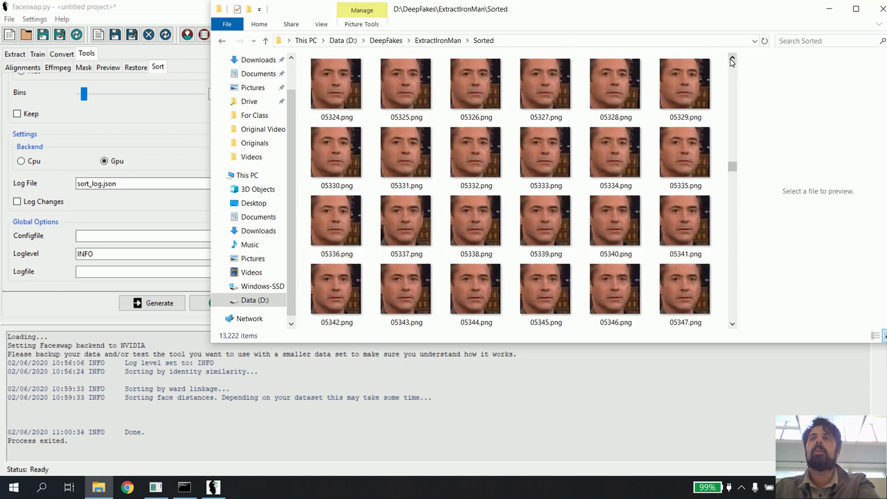
drag(732, 62, 732, 61)
click(329, 217)
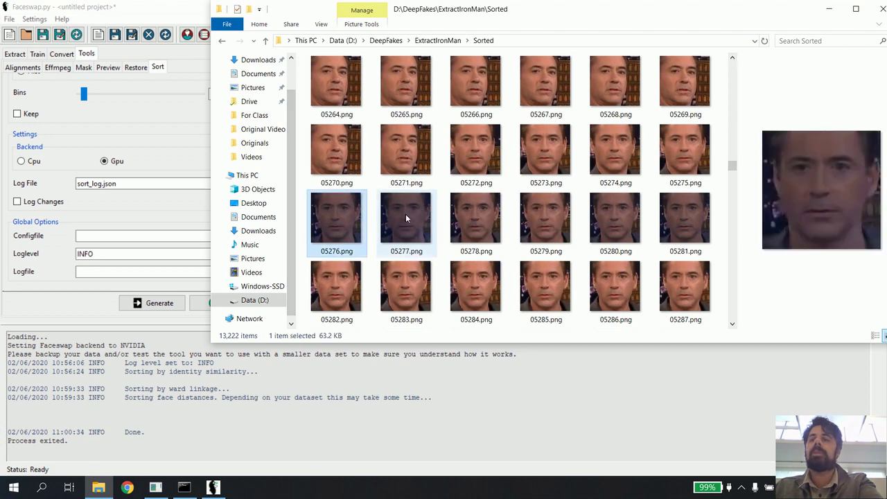
shift+click(696, 224)
key(Delete)
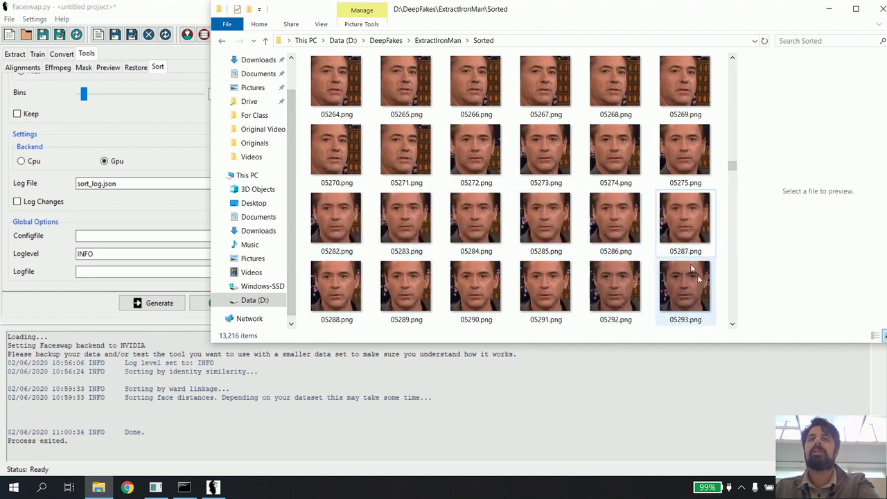
Select the other people's and unusable faces from 05755.png through 13235.png, check the selection for wanted faces, and delete it
click(732, 325)
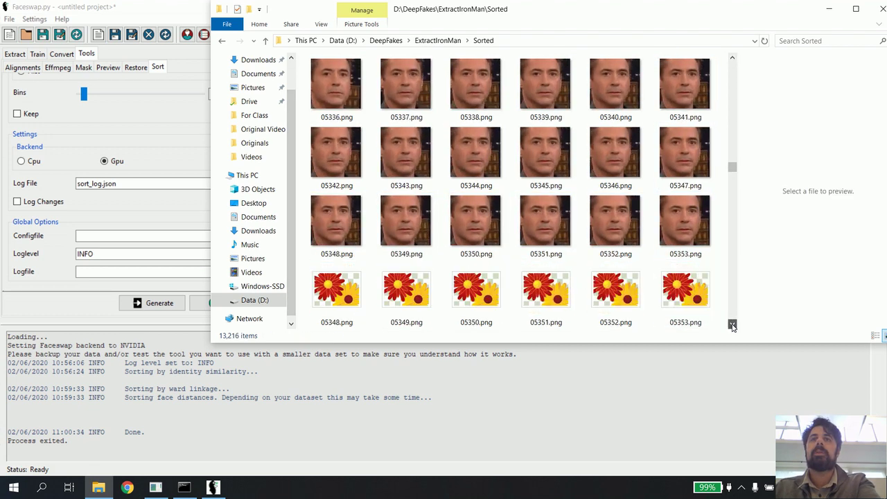
drag(733, 325, 733, 326)
drag(733, 59, 733, 58)
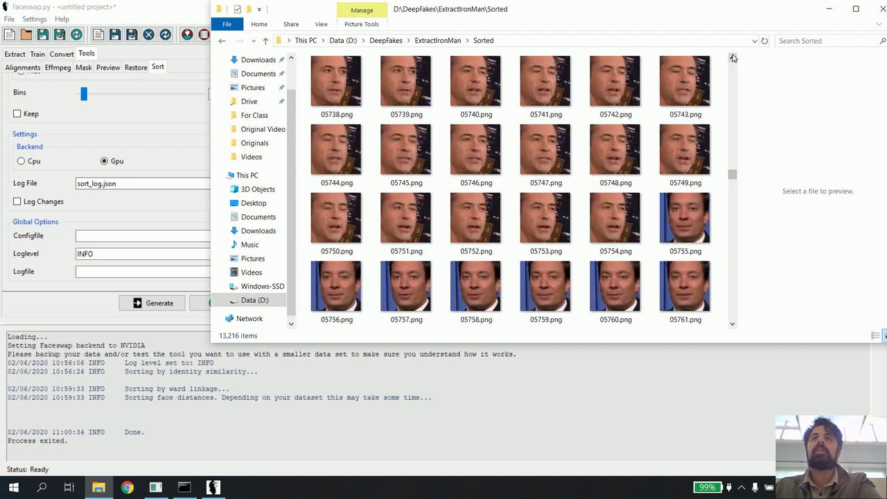
click(692, 225)
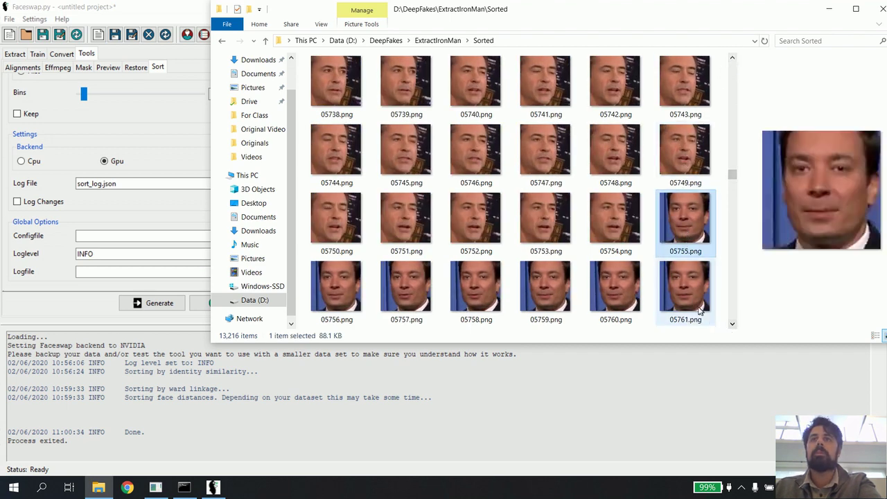
drag(733, 326, 733, 326)
drag(731, 180, 716, 338)
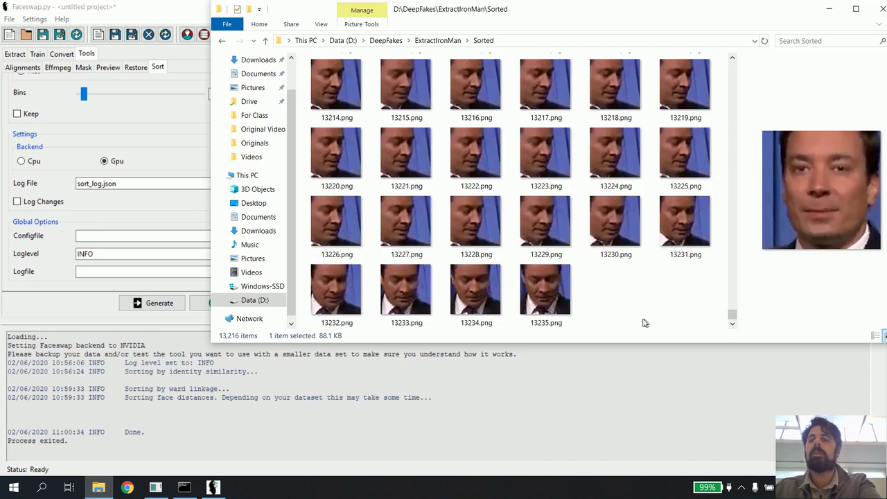
shift+click(553, 298)
click(732, 58)
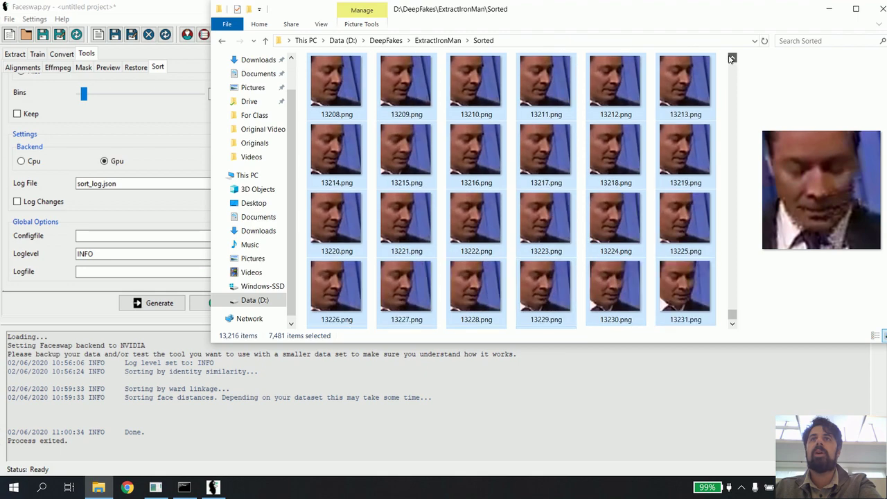
drag(732, 58, 730, 59)
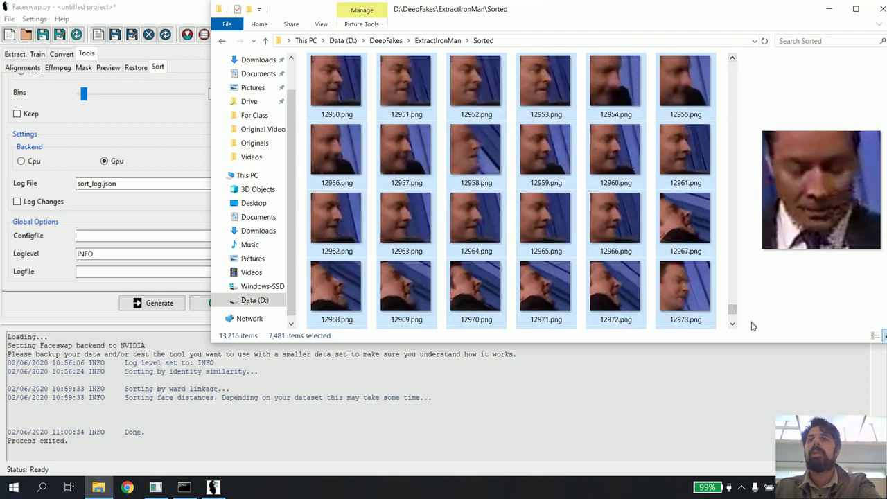
drag(733, 324, 734, 324)
click(731, 62)
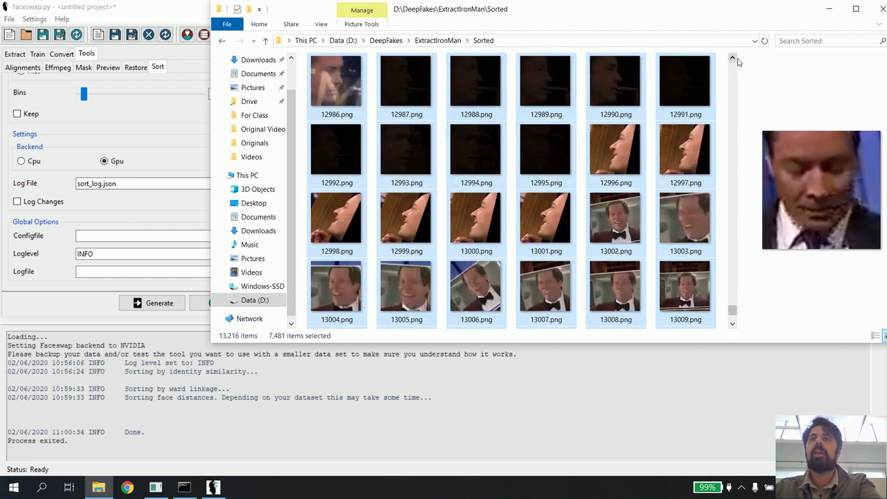
drag(733, 59, 733, 59)
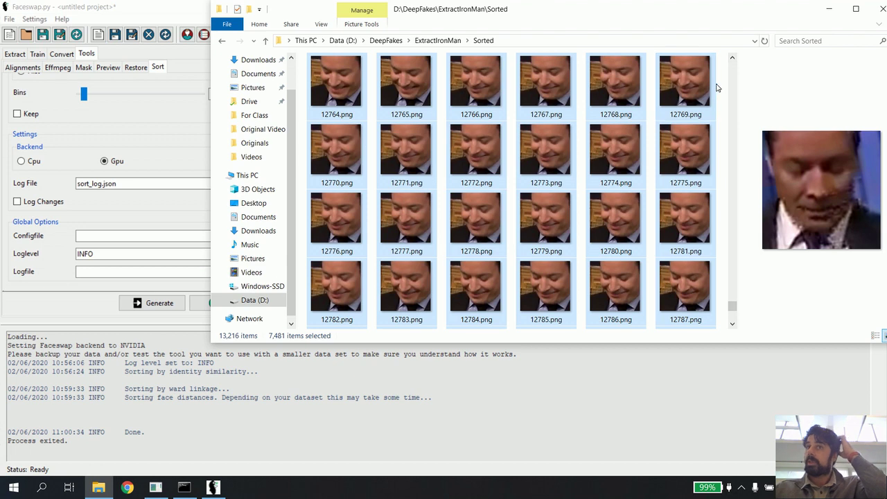
key(Delete)
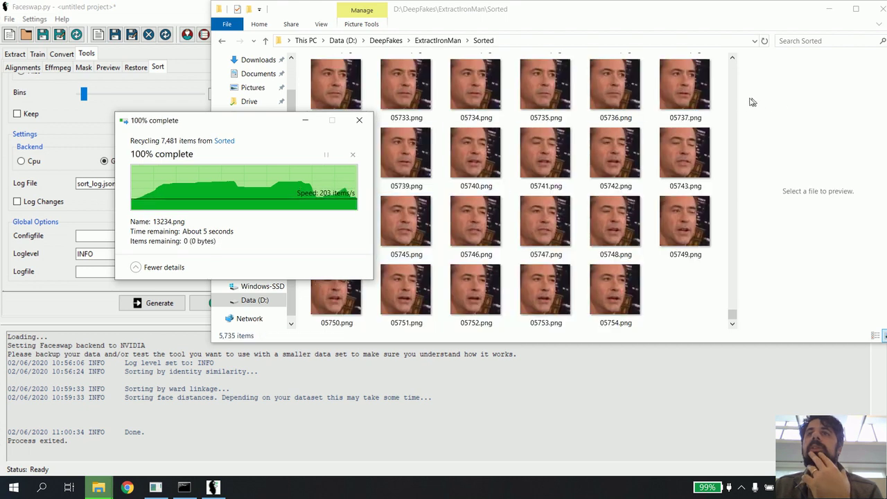
Look back through the remaining sorted face images from the end of the folder for missed unwanted faces
drag(733, 60, 734, 59)
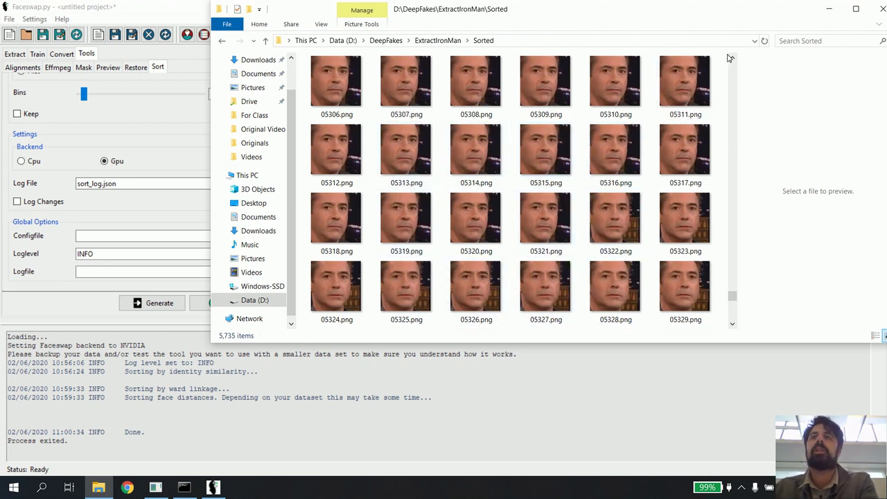
drag(733, 60, 734, 62)
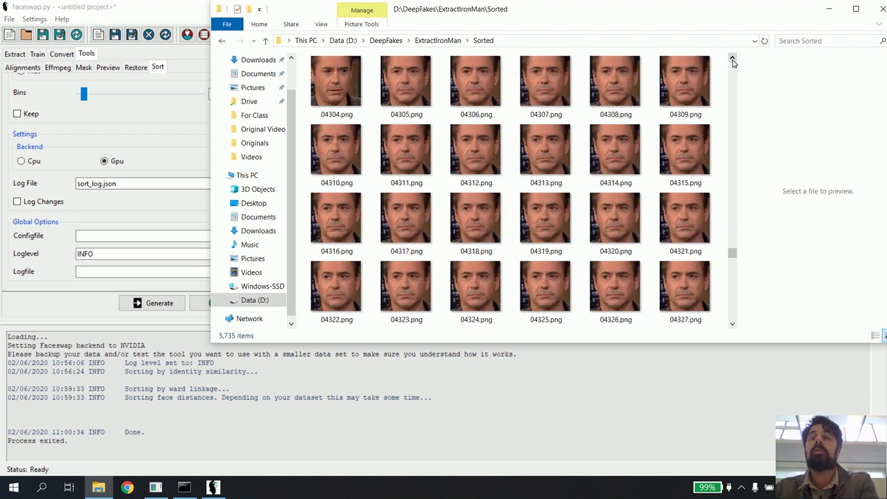